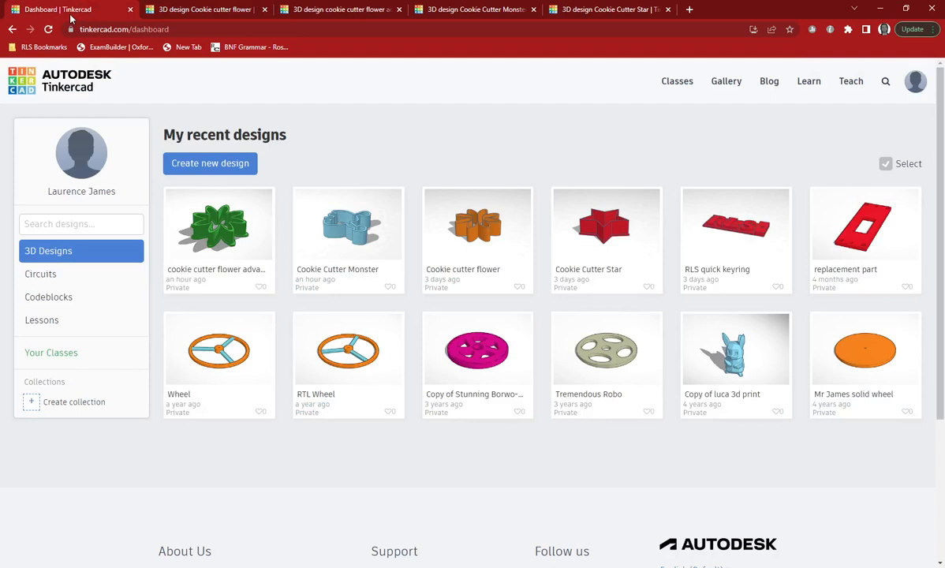
# Step: Create a new 3D design
pyautogui.moveTo(227, 195)
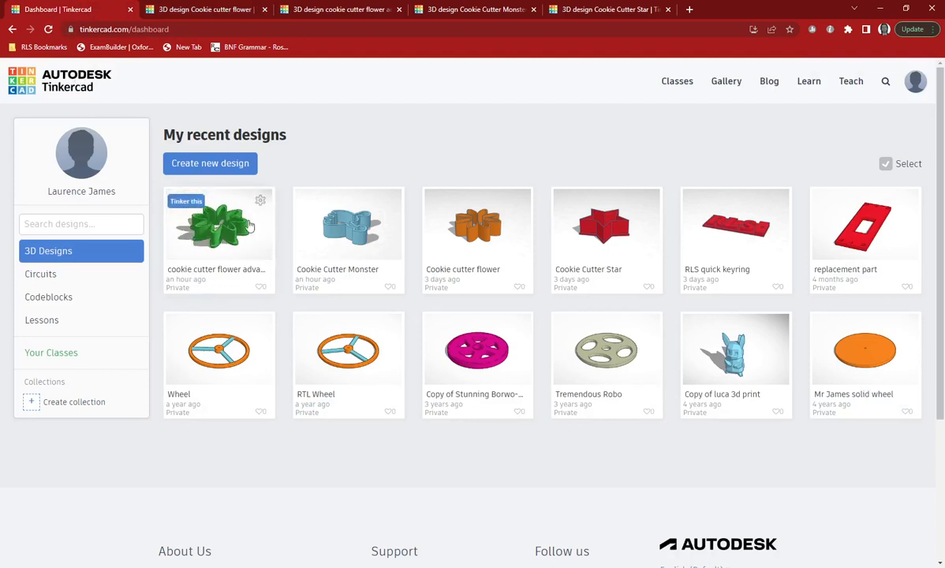
pyautogui.click(210, 163)
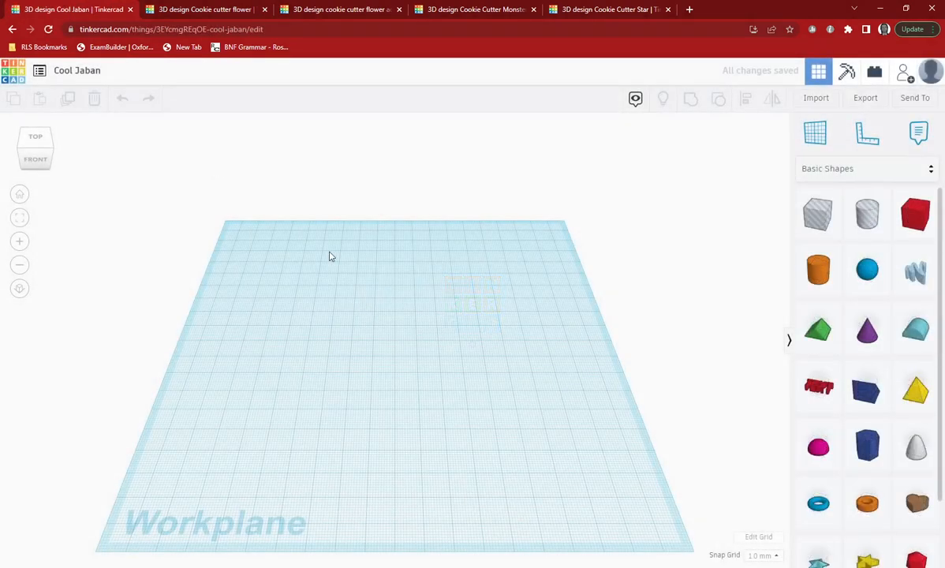
pyautogui.scroll(-3, 486, 366)
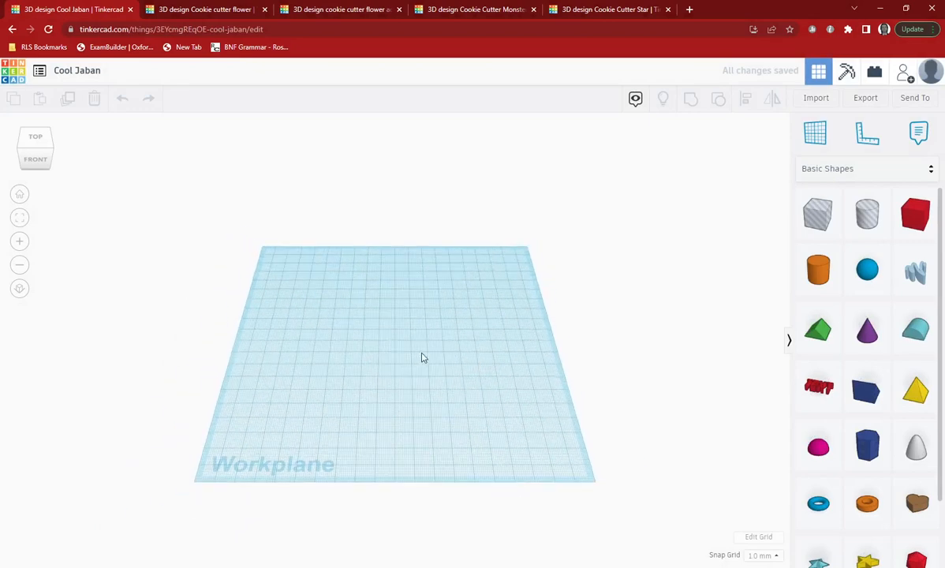
# Step: Set the workplane grid to 70 mm wide and 70 mm long
pyautogui.click(755, 538)
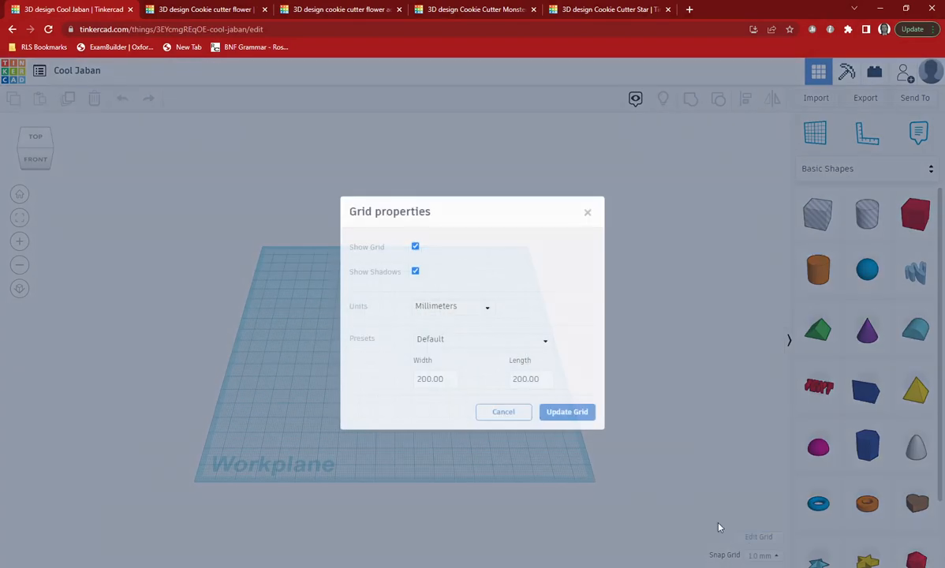
pyautogui.click(428, 379)
pyautogui.moveTo(428, 379); pyautogui.dragTo(451, 378)
pyautogui.write('70')
pyautogui.press('Tab')
pyautogui.click(514, 382)
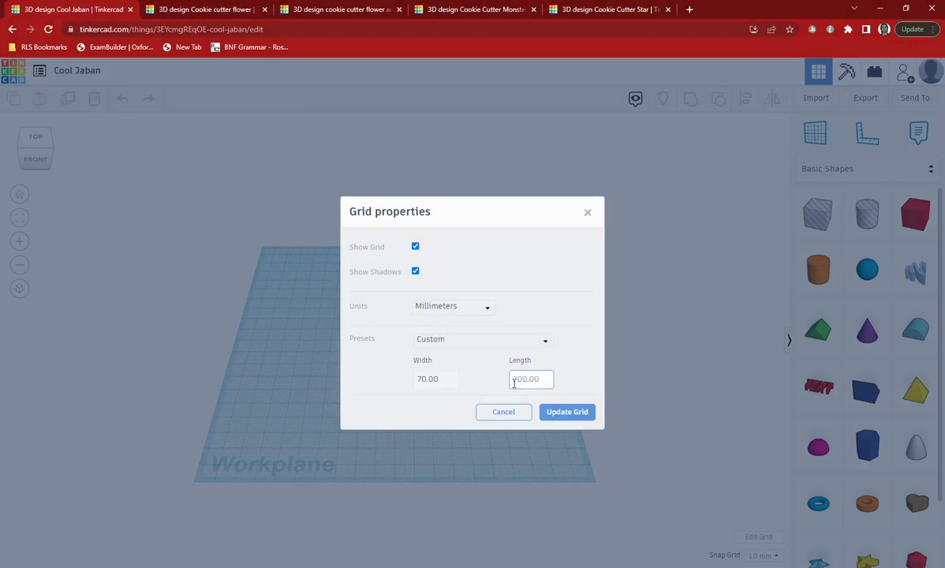
pyautogui.moveTo(542, 380); pyautogui.dragTo(511, 381)
pyautogui.write('70')
pyautogui.click(560, 413)
# Step: Place a tube from the basic shapes on the left half of the workplane
pyautogui.scroll(5, 401, 329)
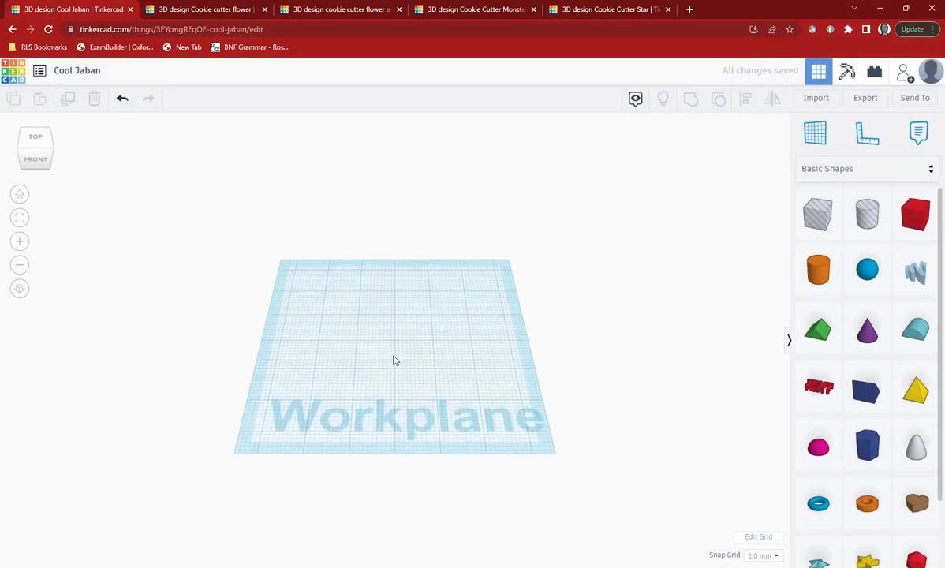
pyautogui.scroll(3, 412, 353)
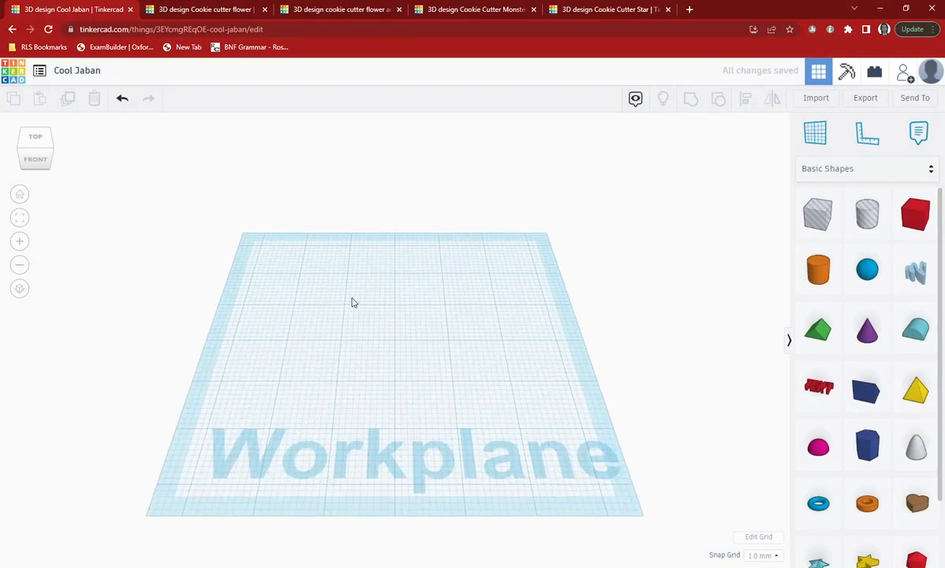
pyautogui.scroll(-2, 351, 299)
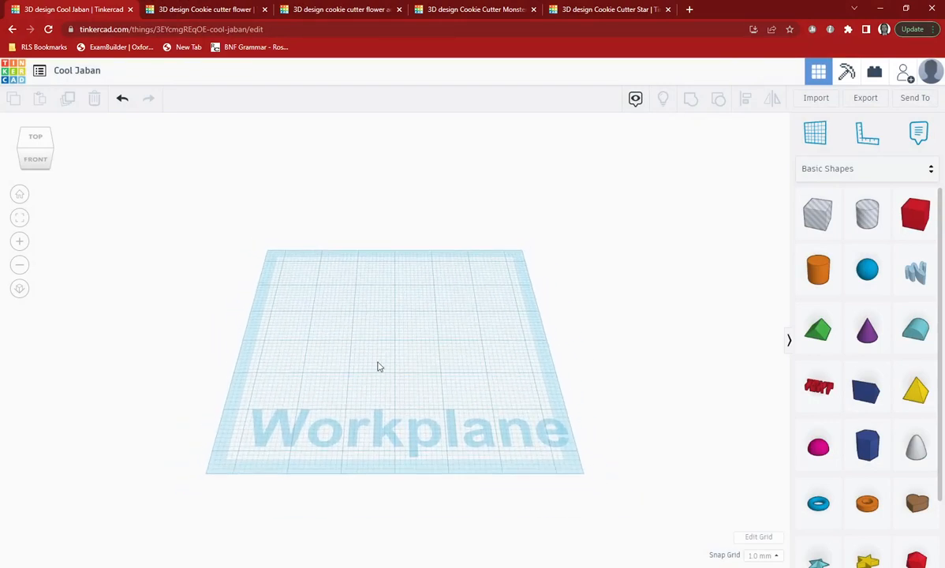
pyautogui.scroll(2, 378, 365)
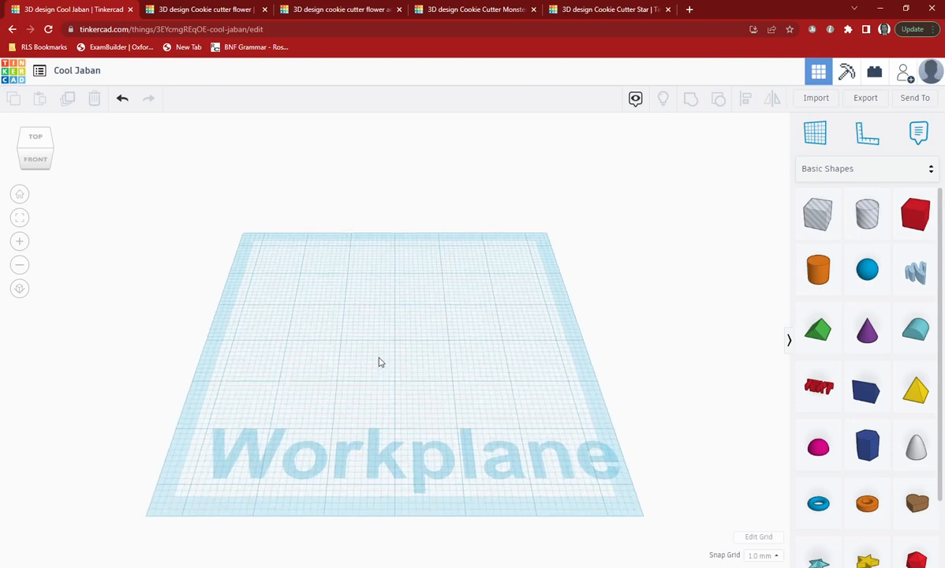
pyautogui.scroll(-2, 379, 360)
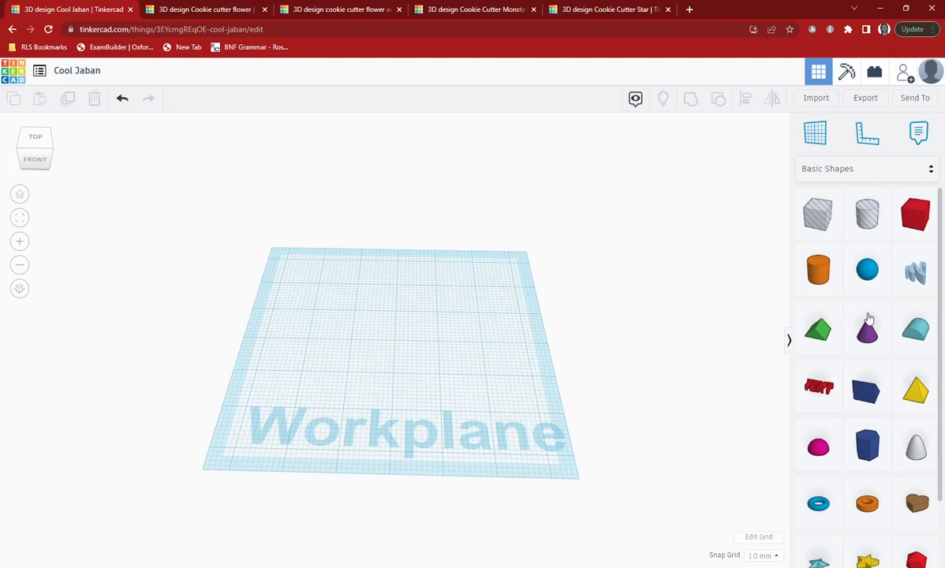
pyautogui.scroll(-1, 867, 378)
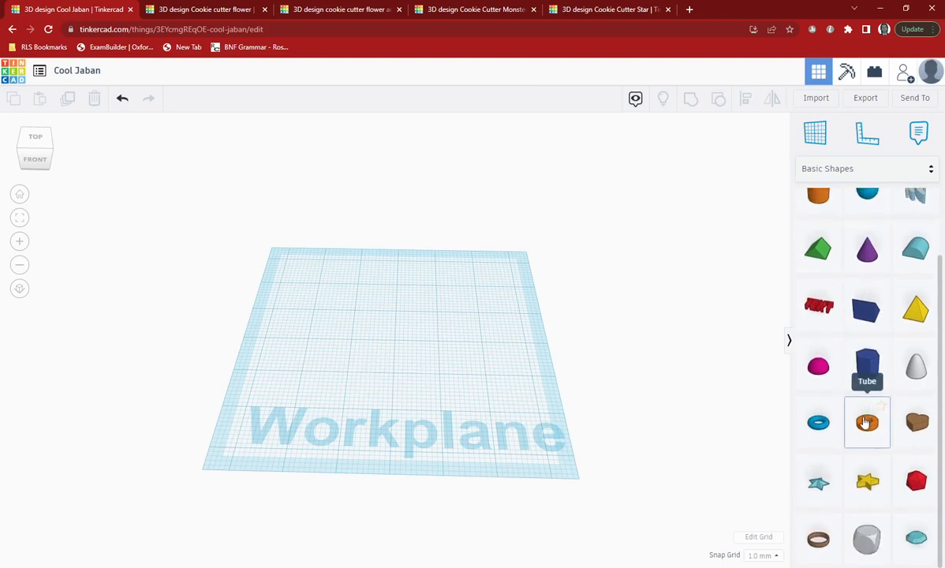
pyautogui.moveTo(865, 423); pyautogui.dragTo(337, 362)
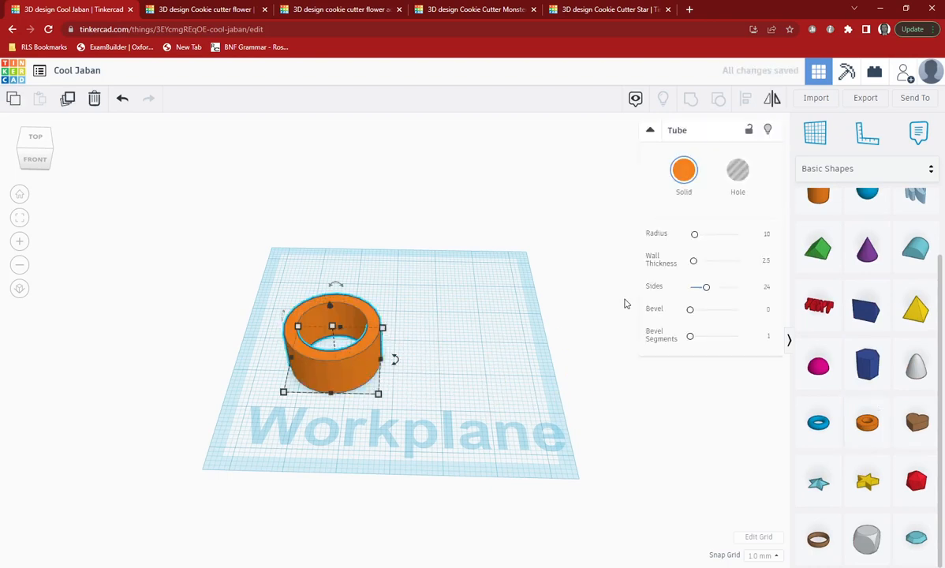
# Step: Set the tube's wall thickness to 3 and its number of sides to 64
pyautogui.click(767, 261)
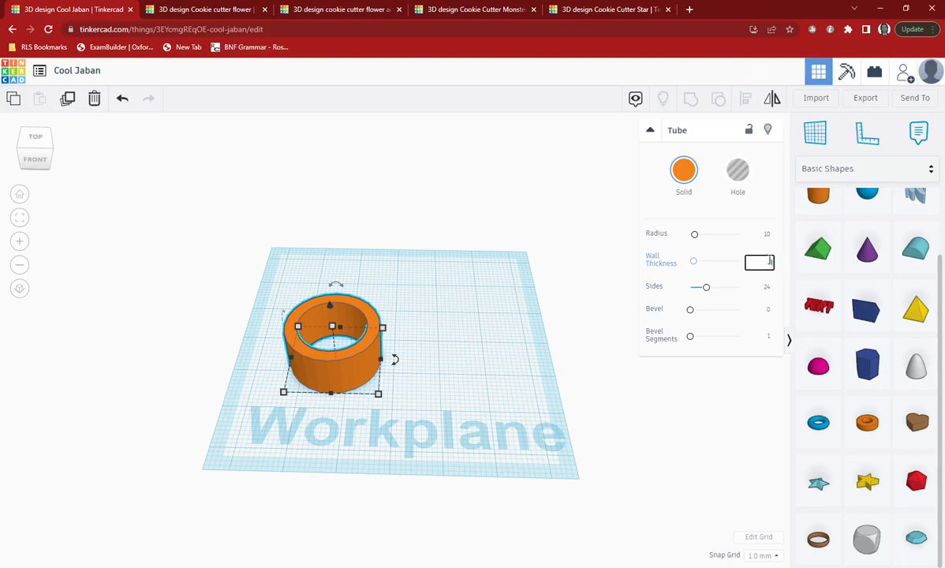
pyautogui.write('3')
pyautogui.press('Return')
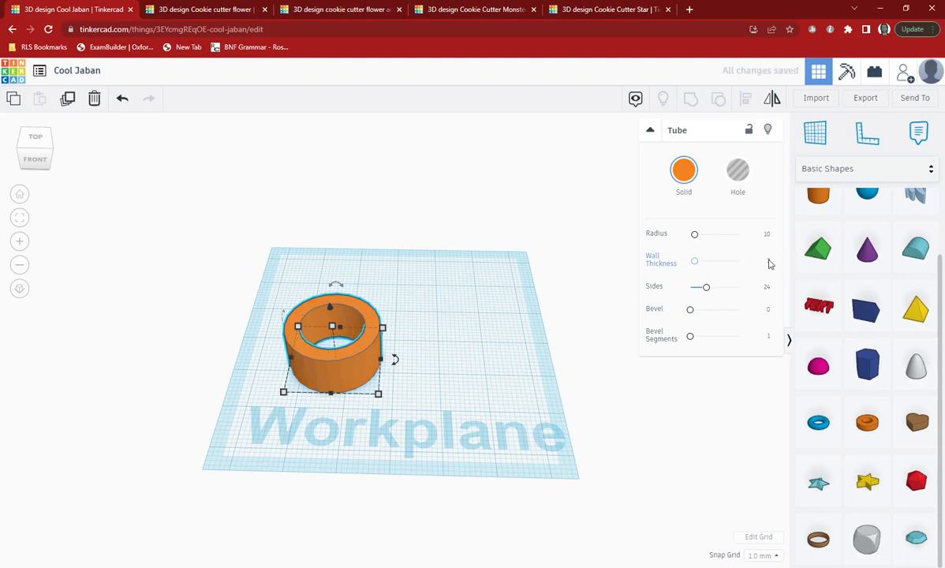
pyautogui.moveTo(707, 292); pyautogui.dragTo(743, 296)
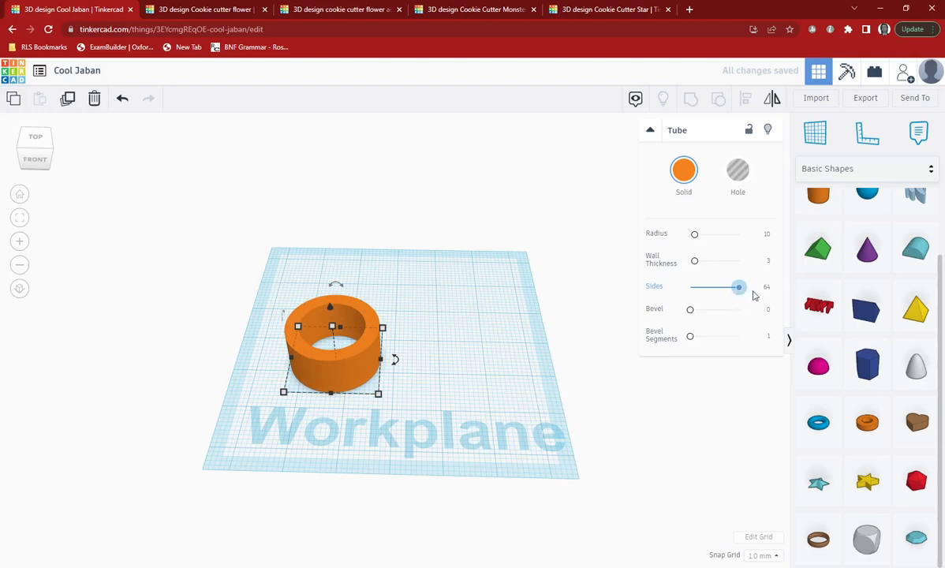
# Step: Reshape the tube into a wide oval petal 13 mm deep and position it at the middle of the workplane's left edge
pyautogui.moveTo(368, 315); pyautogui.dragTo(333, 307)
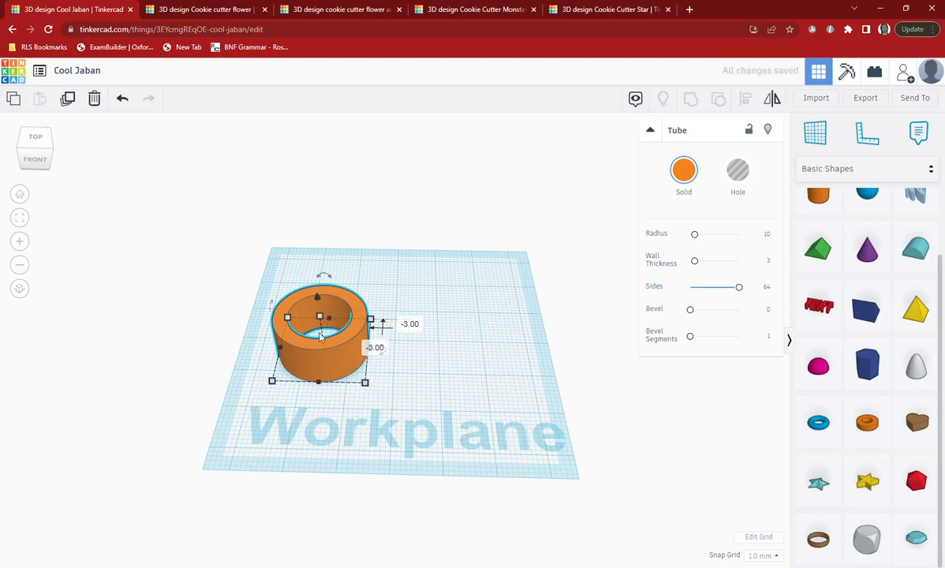
pyautogui.moveTo(338, 405); pyautogui.dragTo(357, 442, button='right')
pyautogui.moveTo(344, 390); pyautogui.dragTo(323, 339)
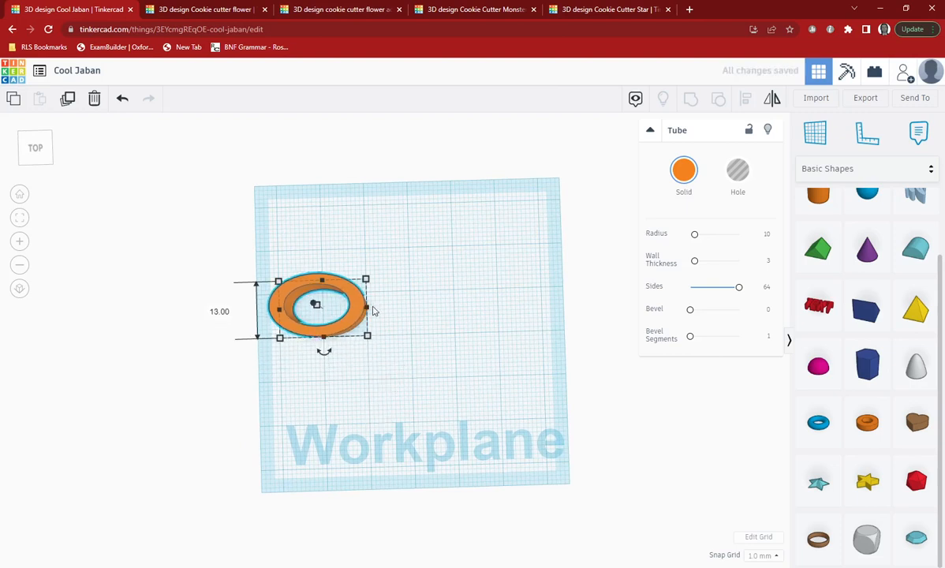
pyautogui.moveTo(368, 309); pyautogui.dragTo(396, 317)
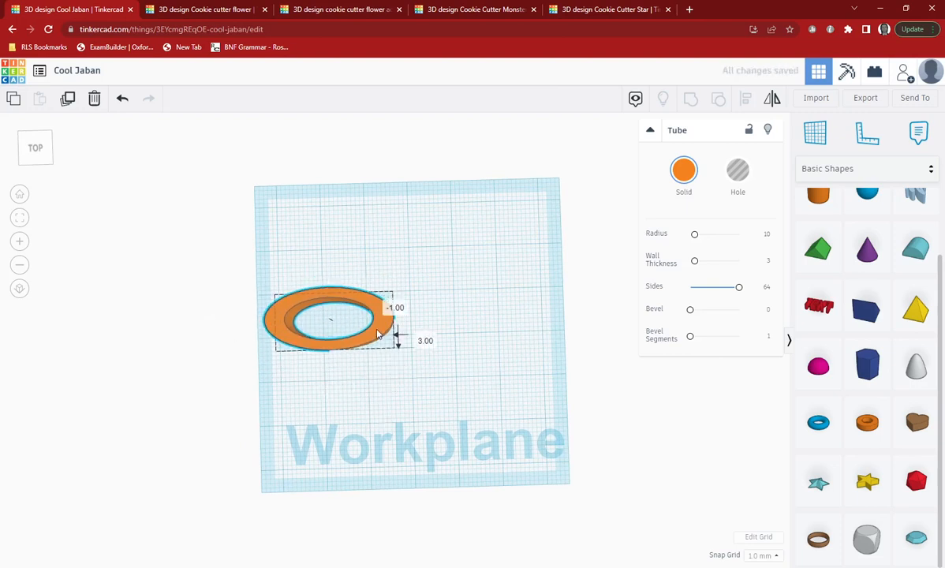
pyautogui.moveTo(388, 324)
pyautogui.mouseDown()
pyautogui.moveTo(376, 328)
pyautogui.moveTo(384, 332)
pyautogui.mouseUp()
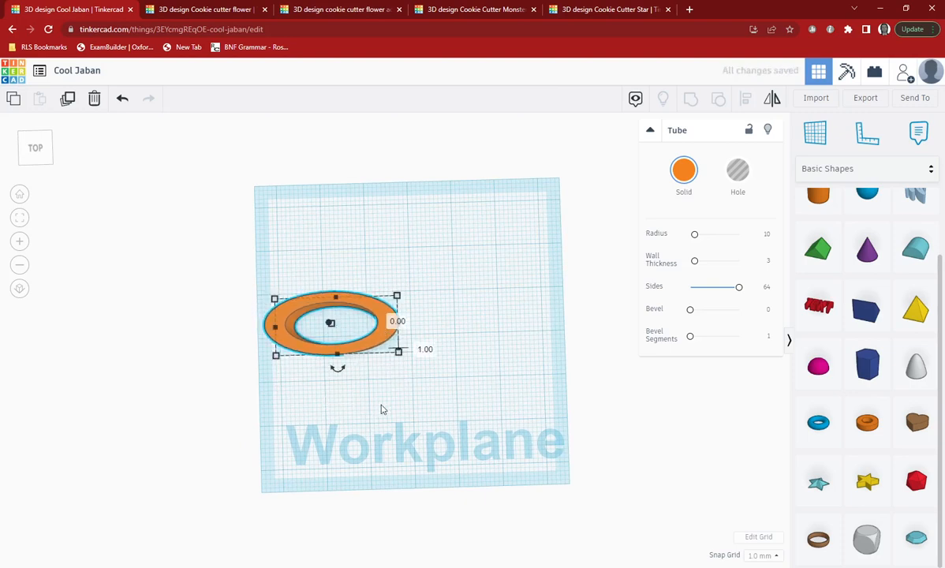
pyautogui.click(472, 422)
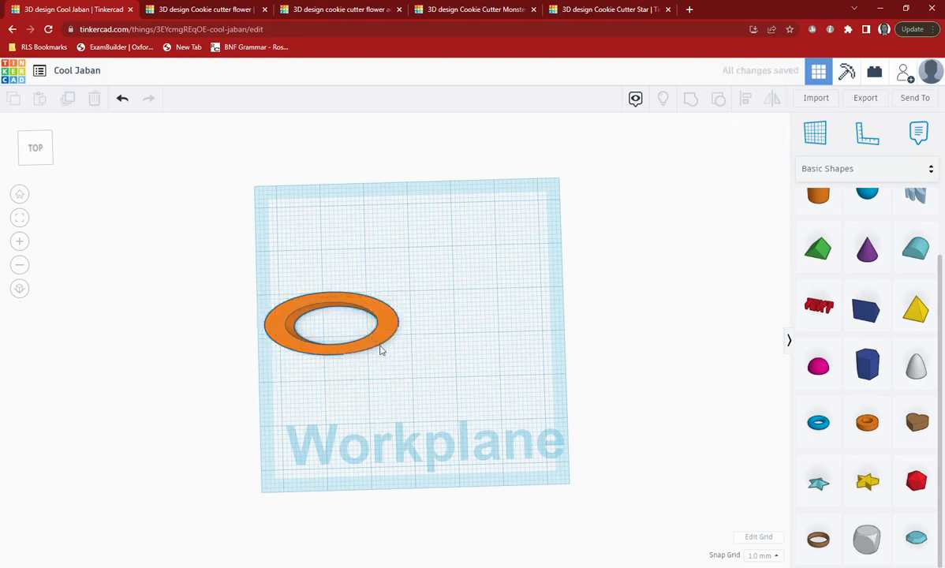
# Step: Duplicate the oval petal in place and rotate the copy 45 degrees clockwise
pyautogui.click(380, 331)
pyautogui.moveTo(363, 396); pyautogui.dragTo(361, 369, button='middle')
pyautogui.moveTo(361, 369)
pyautogui.mouseDown(button='right')
pyautogui.moveTo(360, 297)
pyautogui.moveTo(369, 382)
pyautogui.mouseUp(button='right')
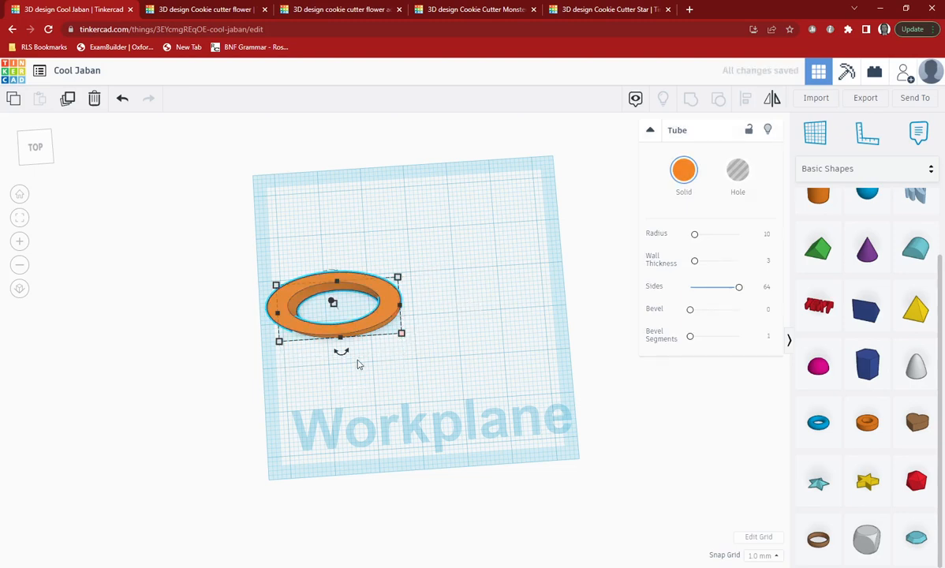
pyautogui.moveTo(339, 351); pyautogui.dragTo(310, 344)
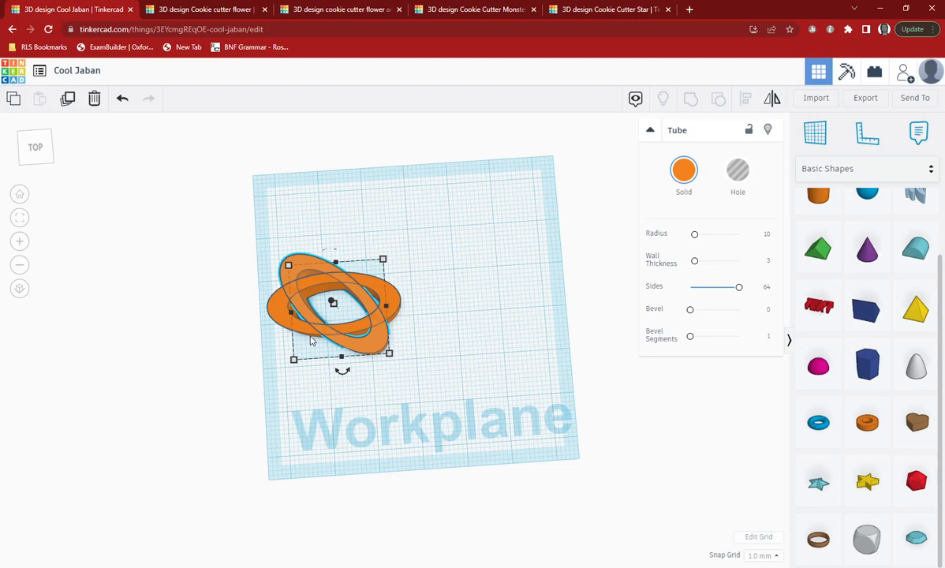
# Step: Nudge the rotated petal back and slightly right until its inner end just overlaps the inner end of the first petal
pyautogui.press('Up')
pyautogui.press('Up')
pyautogui.press('Up')
pyautogui.press('Up')
pyautogui.press('Up')
pyautogui.press('Up')
pyautogui.press('Up')
pyautogui.press('Up')
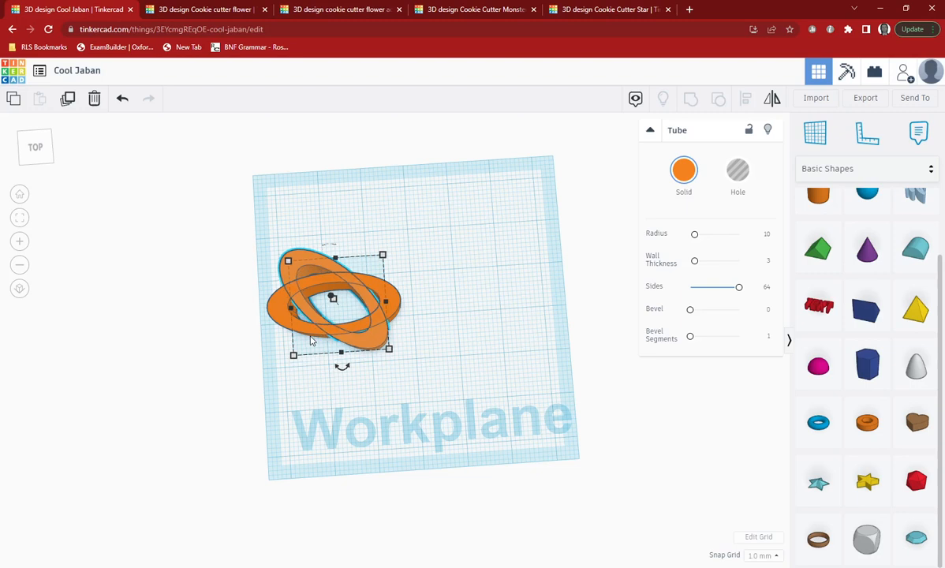
pyautogui.press('Up')
pyautogui.press('Up')
pyautogui.press('Up')
pyautogui.press('Up')
pyautogui.press('Up')
pyautogui.press('Up')
pyautogui.press('Up')
pyautogui.press('Up')
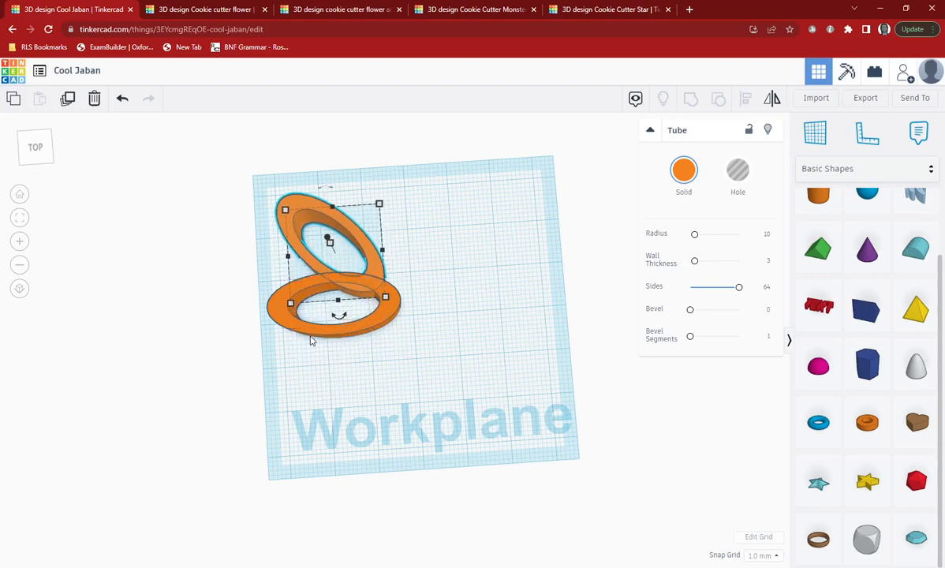
pyautogui.press('Right')
pyautogui.press('Right')
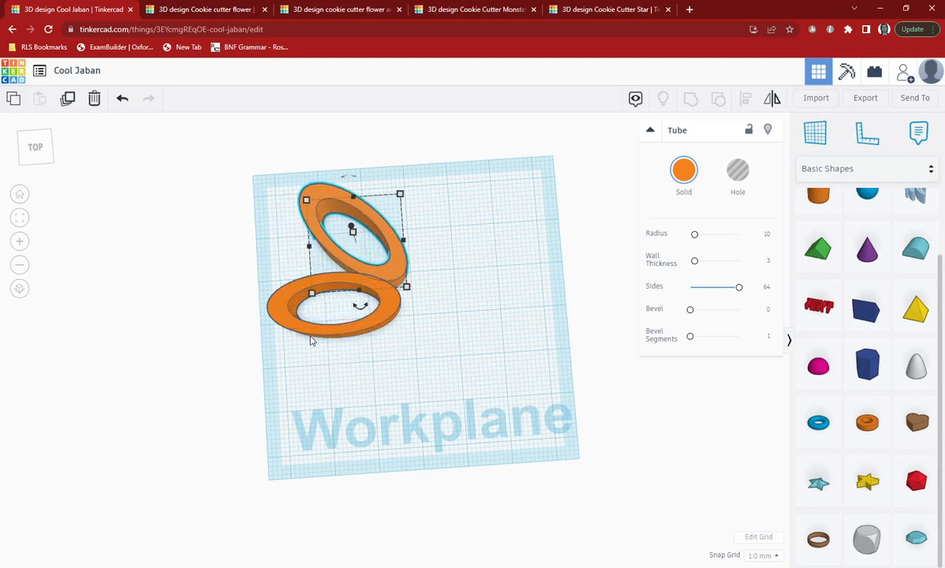
pyautogui.press('Down')
pyautogui.press('Left')
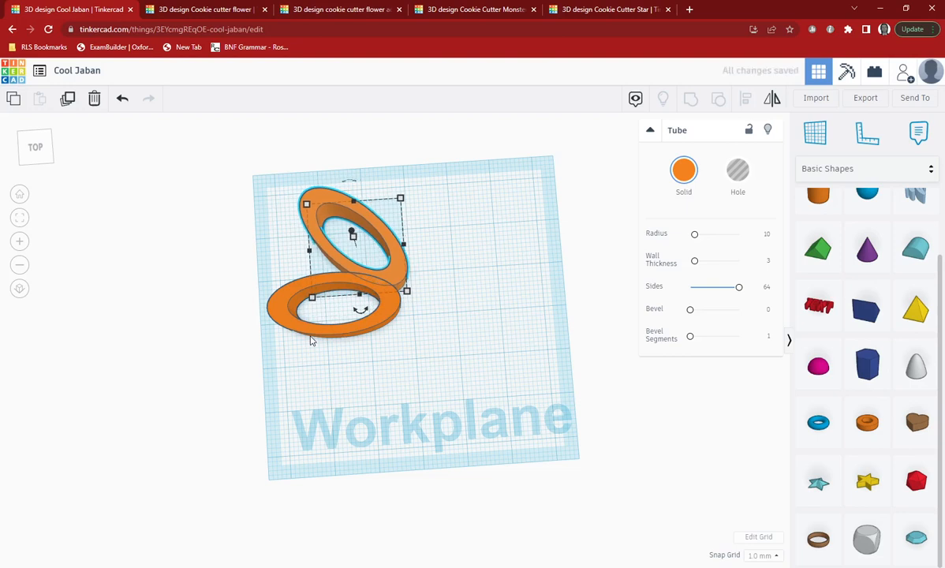
pyautogui.press('Left')
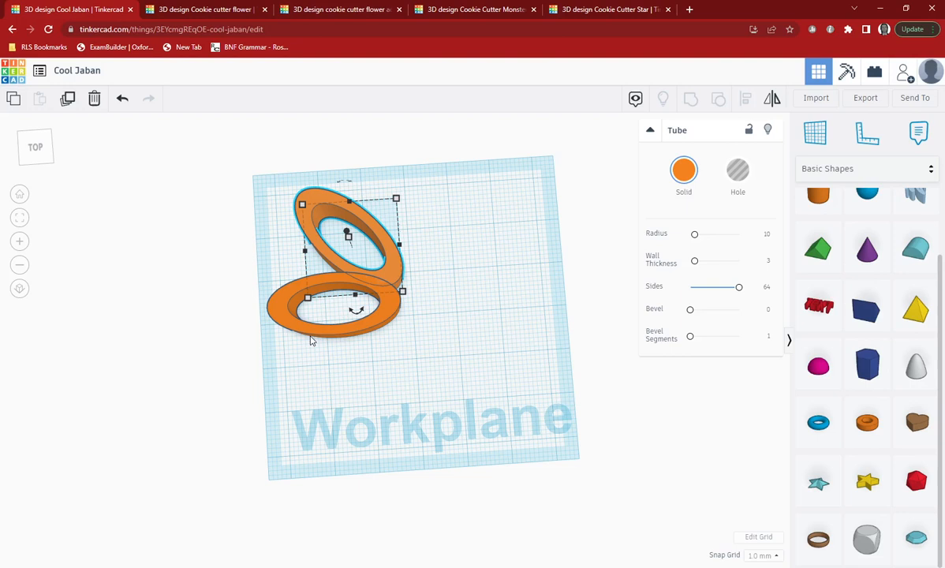
# Step: Repeat the duplication with the same move and rotation six times to complete a ring of eight petals
pyautogui.hotkey('ctrl', 'd')
pyautogui.hotkey('ctrl', 'd')
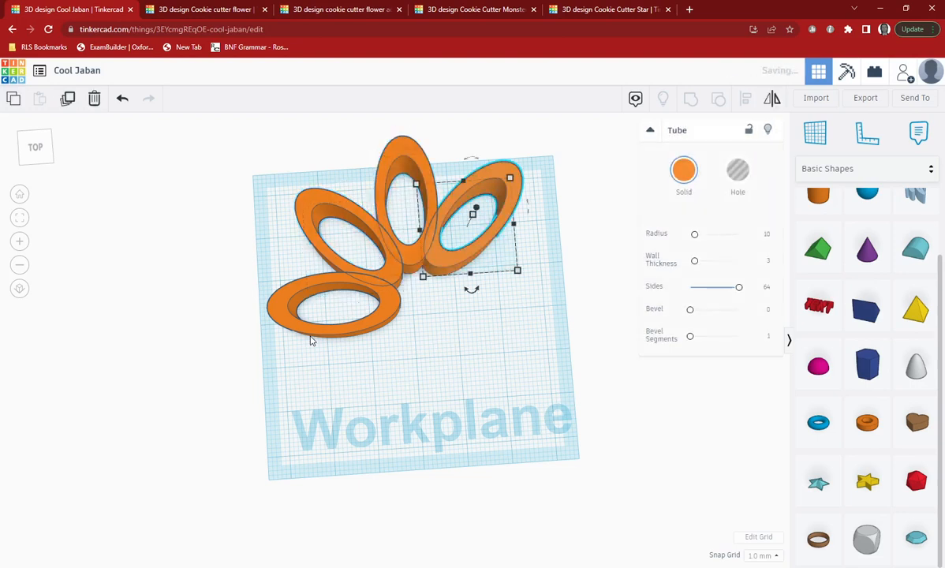
pyautogui.hotkey('ctrl', 'd')
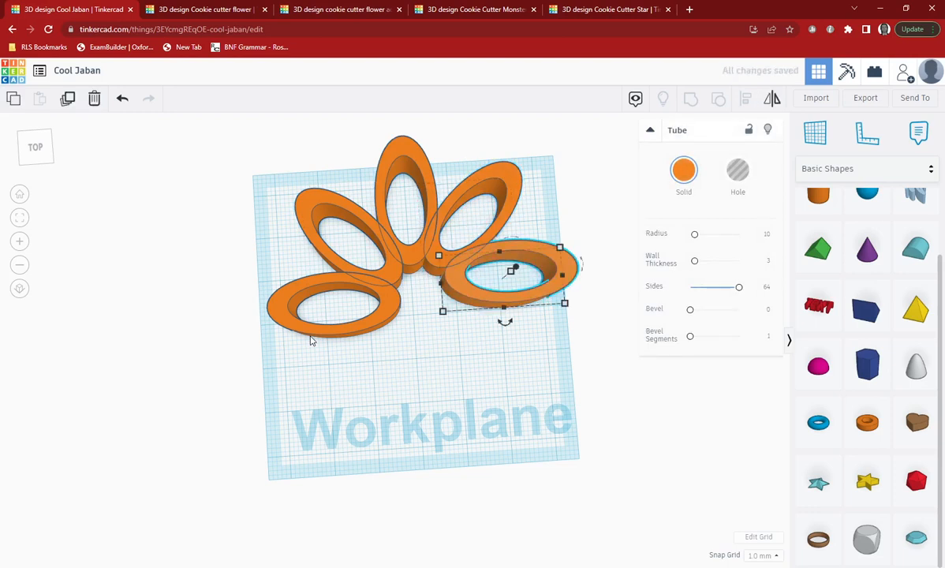
pyautogui.hotkey('ctrl', 'd')
pyautogui.hotkey('ctrl', 'd')
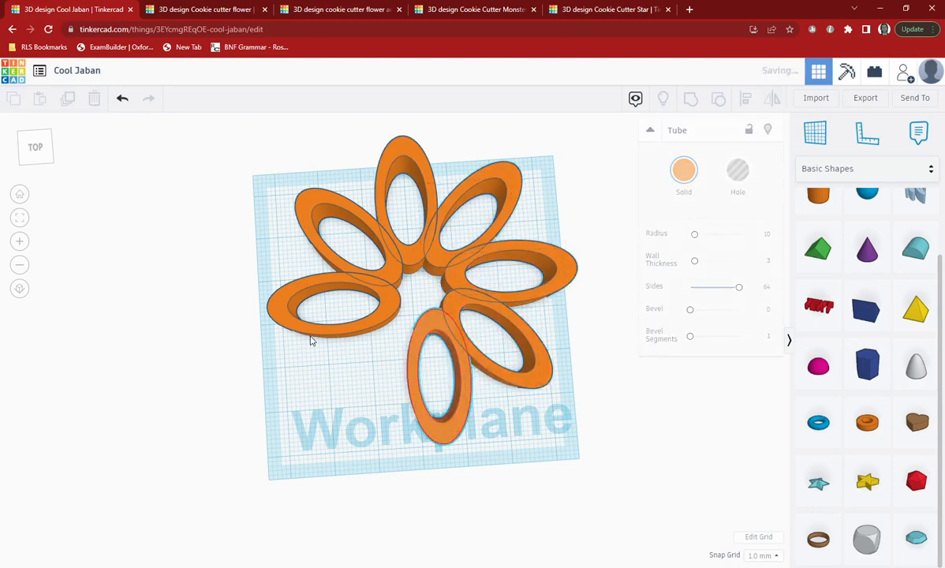
pyautogui.hotkey('ctrl', 'd')
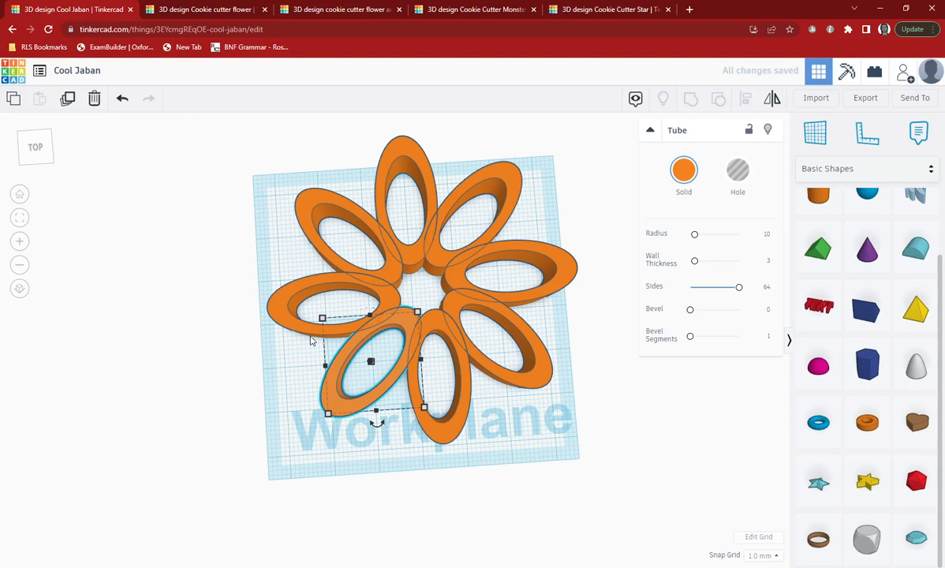
# Step: Group all eight petals into a single flower shape
pyautogui.hotkey('ctrl', 'a')
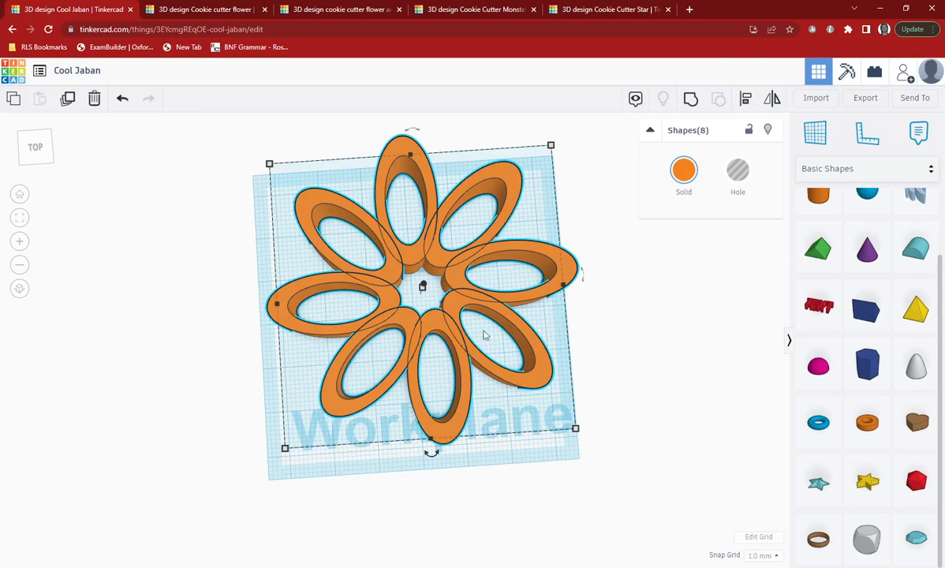
pyautogui.click(689, 100)
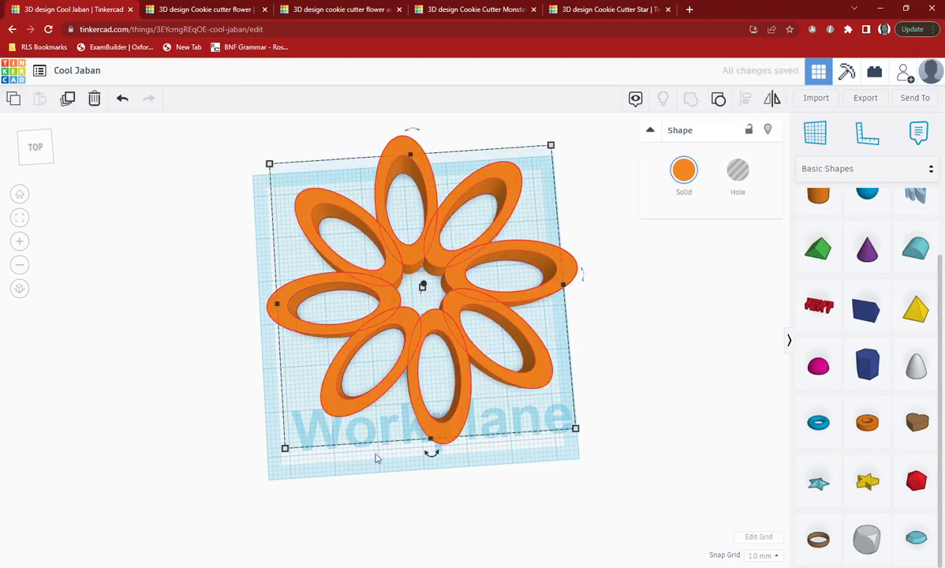
pyautogui.click(602, 338)
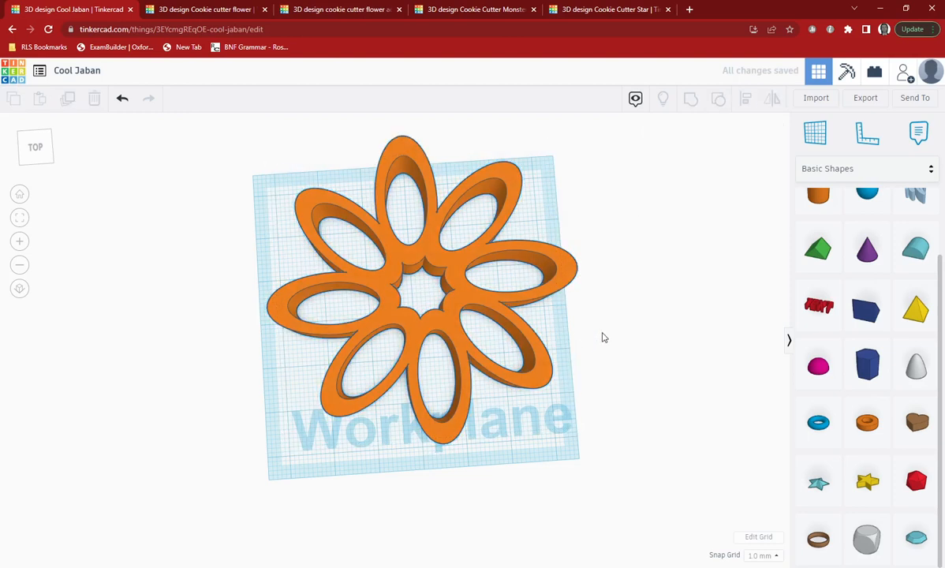
# Step: Place a ruler at the workplane's front-left corner and select the flower to show its dimensions
pyautogui.click(867, 132)
pyautogui.click(269, 479)
pyautogui.click(461, 299)
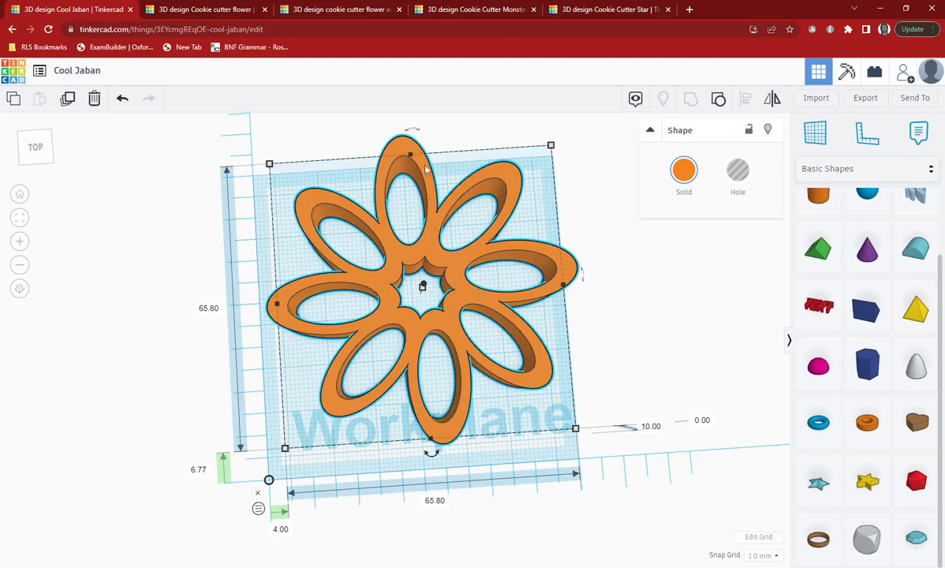
# Step: Resize the grouped flower to 70 mm in both width and length
pyautogui.click(209, 308)
pyautogui.write('70')
pyautogui.click(435, 502)
pyautogui.write('70')
# Step: Set both of the flower's horizontal offsets from the ruler origin to 0 mm
pyautogui.click(189, 474)
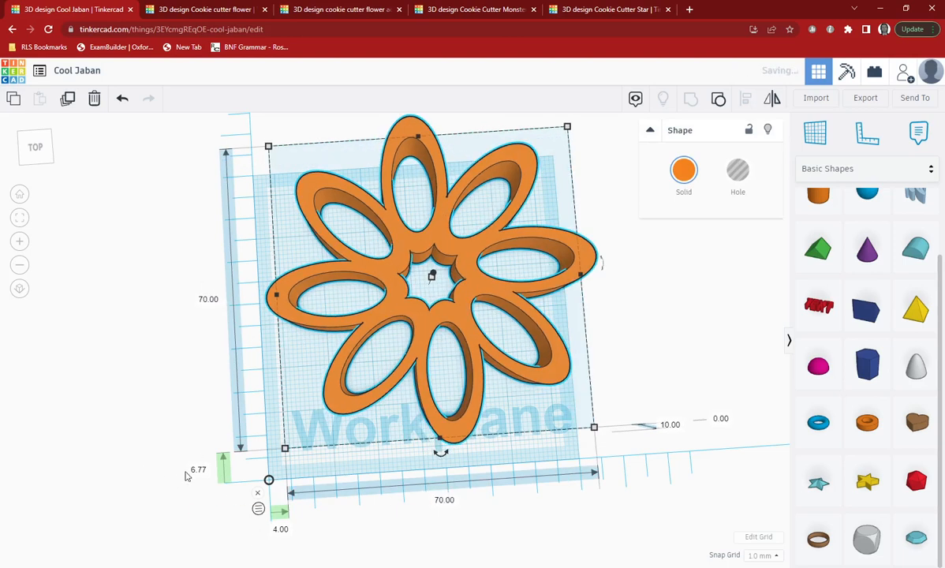
pyautogui.write('0')
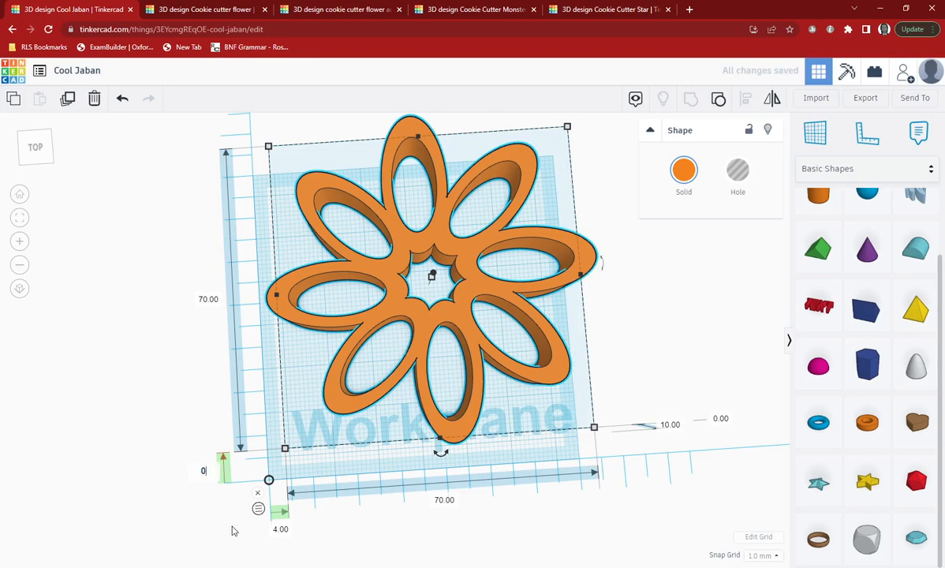
pyautogui.click(283, 530)
pyautogui.write('0')
pyautogui.press('Return')
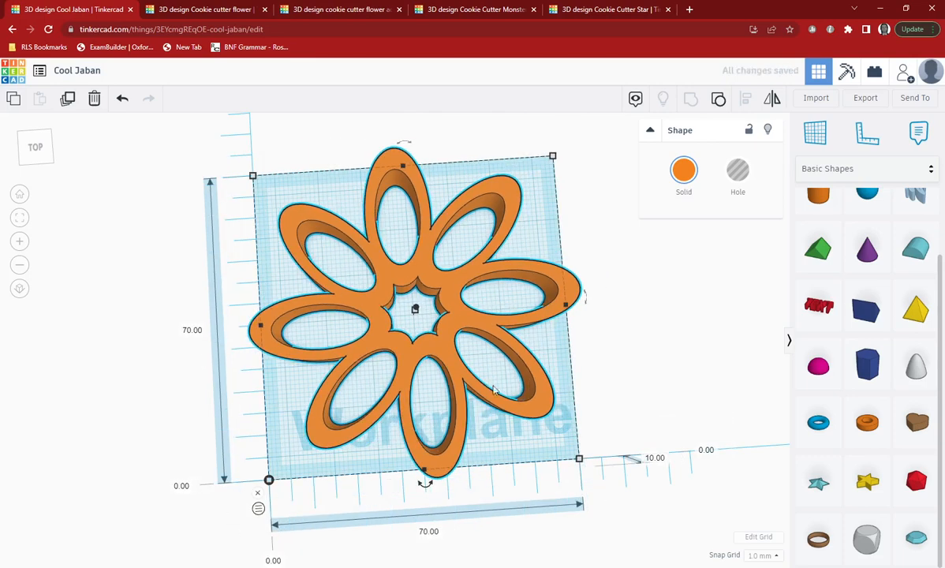
# Step: Set the flower's height to 25 mm and deselect it
pyautogui.moveTo(602, 426); pyautogui.dragTo(597, 331, button='right')
pyautogui.click(704, 384)
pyautogui.write('25')
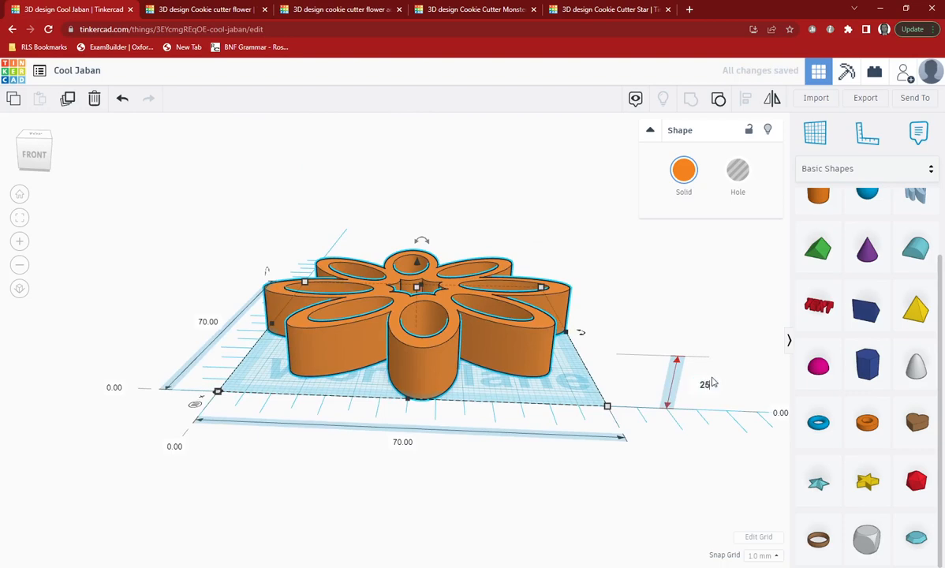
pyautogui.press('Return')
pyautogui.moveTo(424, 208); pyautogui.dragTo(426, 340, button='right')
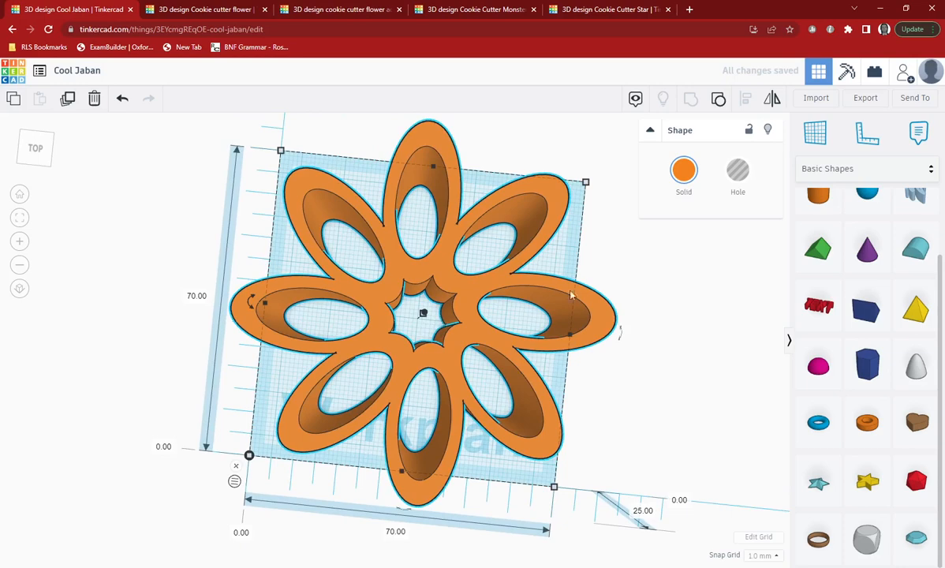
pyautogui.click(633, 261)
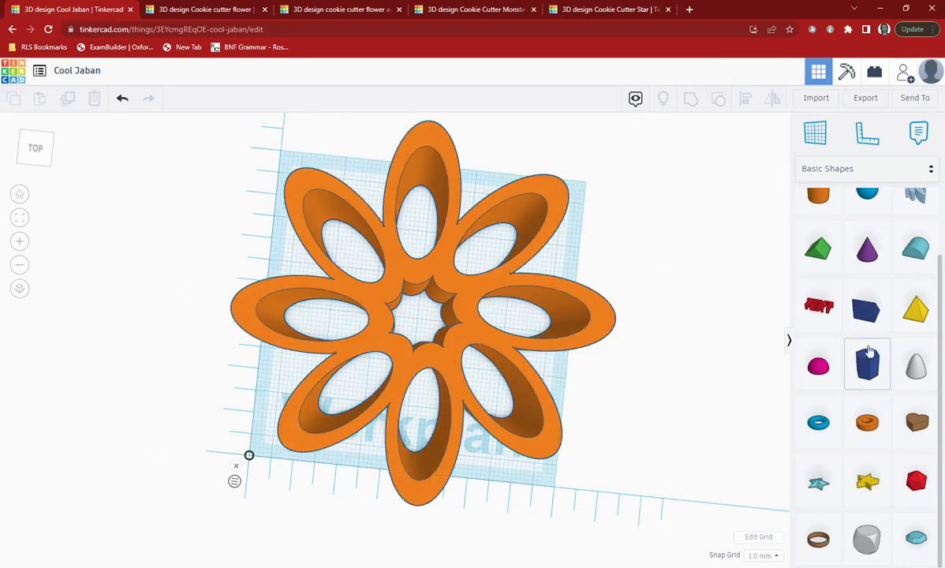
# Step: Add a green cylinder beside the flower and turn it into a hole with 64 sides
pyautogui.scroll(2, 868, 347)
pyautogui.moveTo(818, 269); pyautogui.dragTo(624, 236)
pyautogui.click(683, 169)
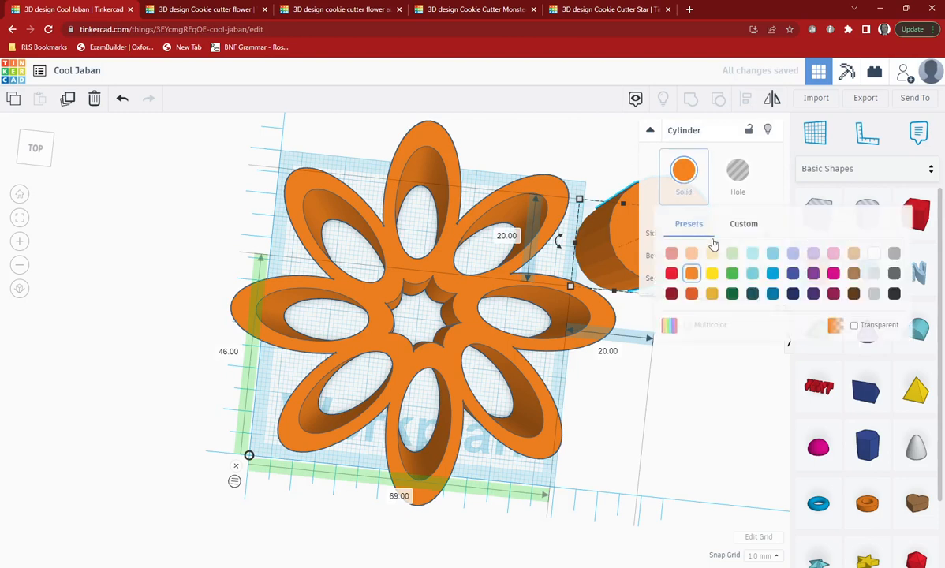
pyautogui.click(732, 273)
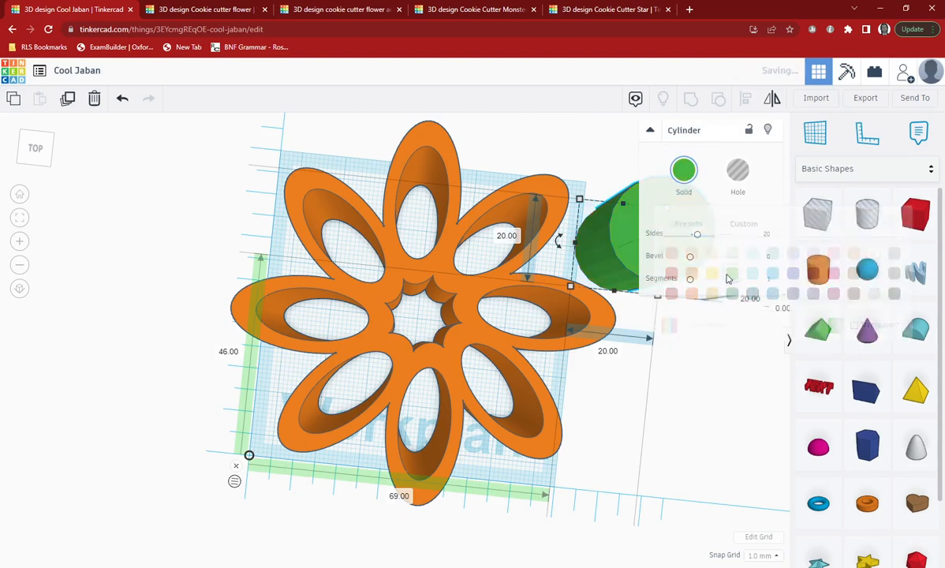
pyautogui.click(738, 174)
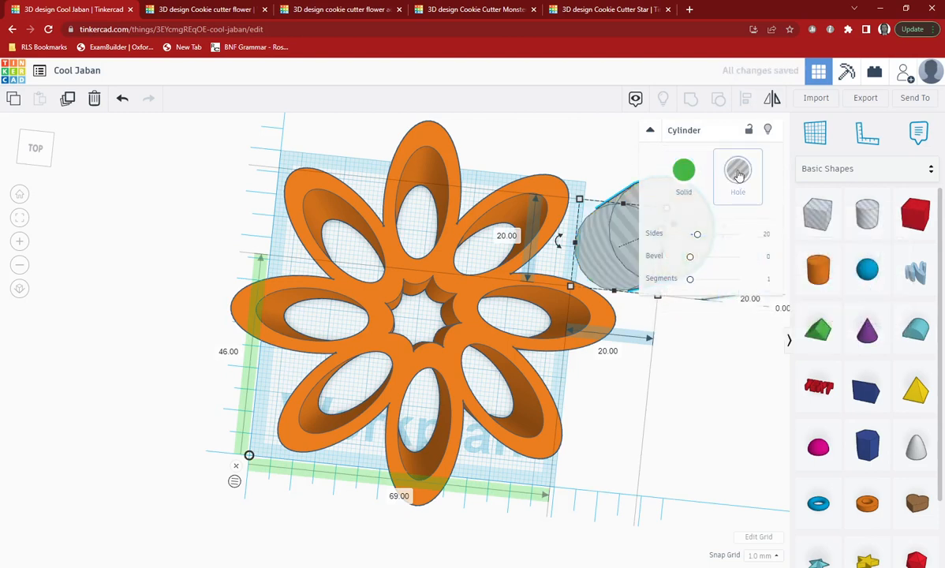
pyautogui.moveTo(696, 234); pyautogui.dragTo(738, 234)
# Step: Move the hole cylinder over the flower's centre, scale it uniformly to 33 mm, with both ruler offsets at 19 mm
pyautogui.moveTo(590, 251); pyautogui.dragTo(351, 289)
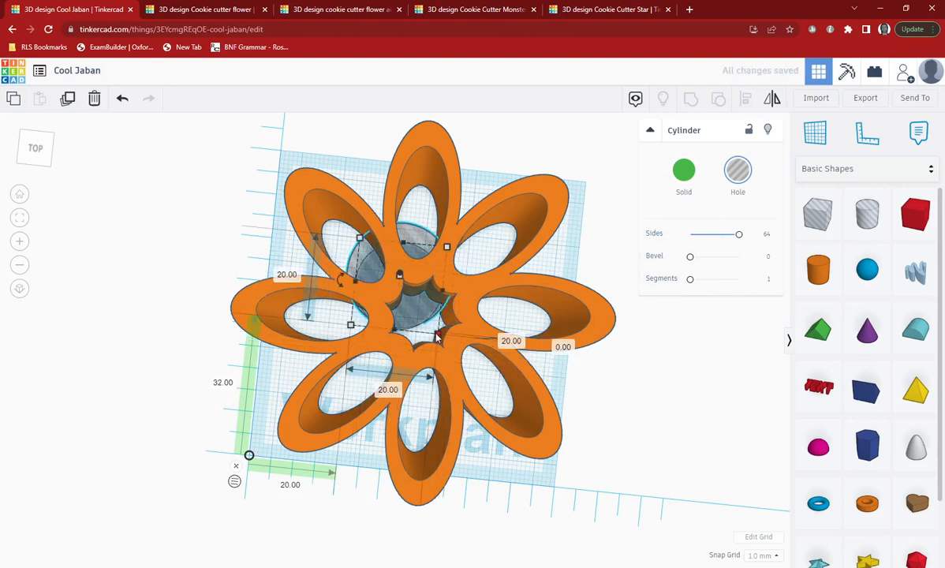
pyautogui.moveTo(439, 337); pyautogui.dragTo(489, 387)
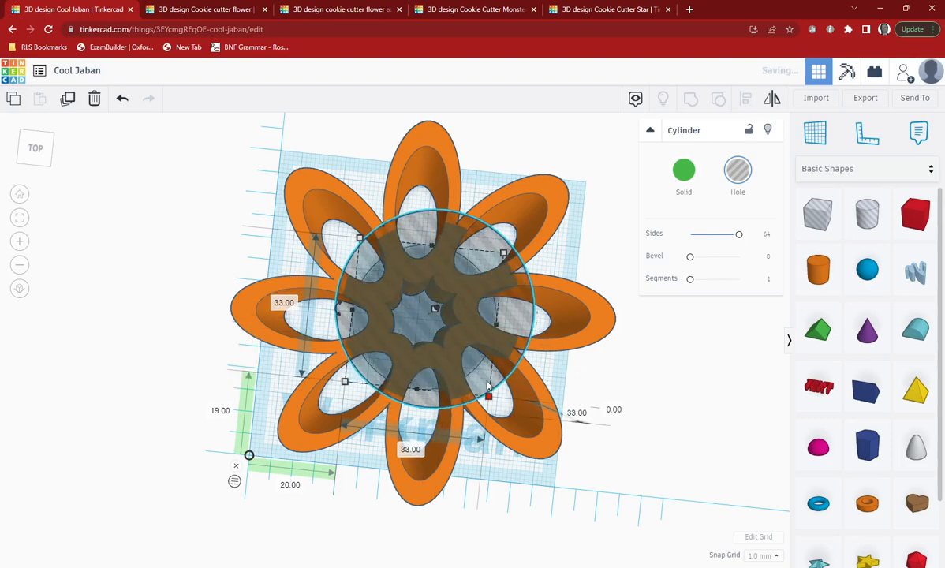
pyautogui.moveTo(469, 382); pyautogui.dragTo(540, 436, button='middle')
pyautogui.moveTo(465, 363)
pyautogui.mouseDown(button='right')
pyautogui.moveTo(469, 300)
pyautogui.moveTo(490, 321)
pyautogui.moveTo(469, 381)
pyautogui.mouseUp(button='right')
pyautogui.scroll(-2, 468, 371)
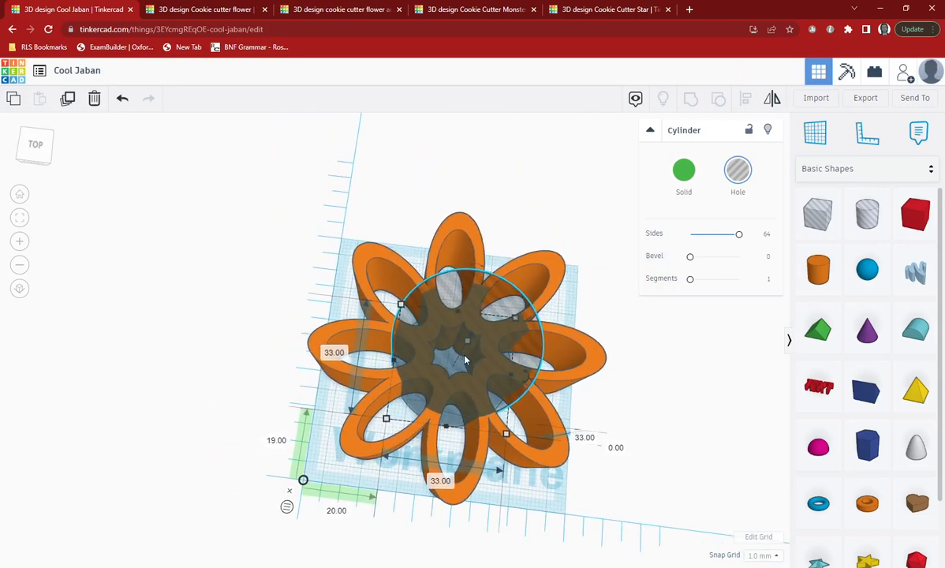
pyautogui.moveTo(450, 365); pyautogui.dragTo(447, 364)
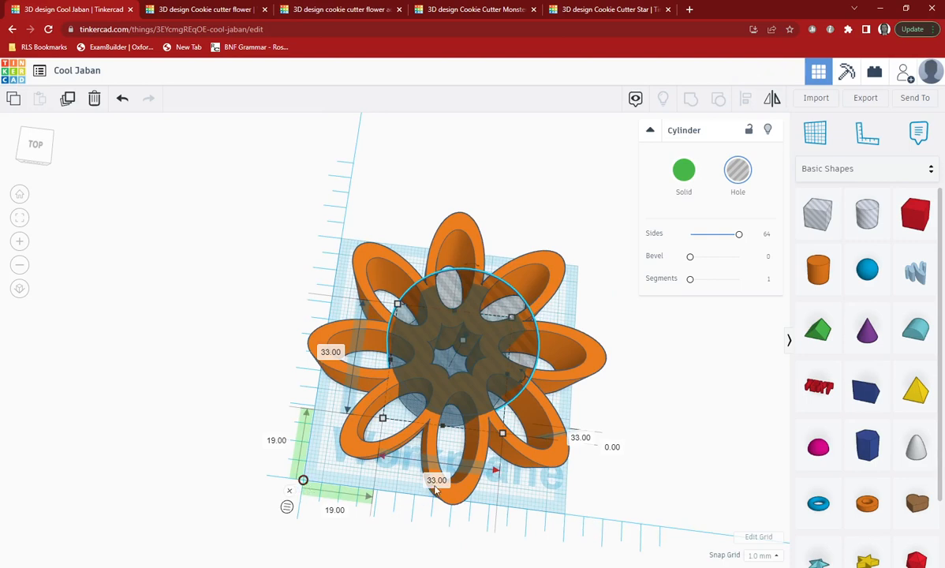
pyautogui.moveTo(424, 452); pyautogui.dragTo(479, 342, button='middle')
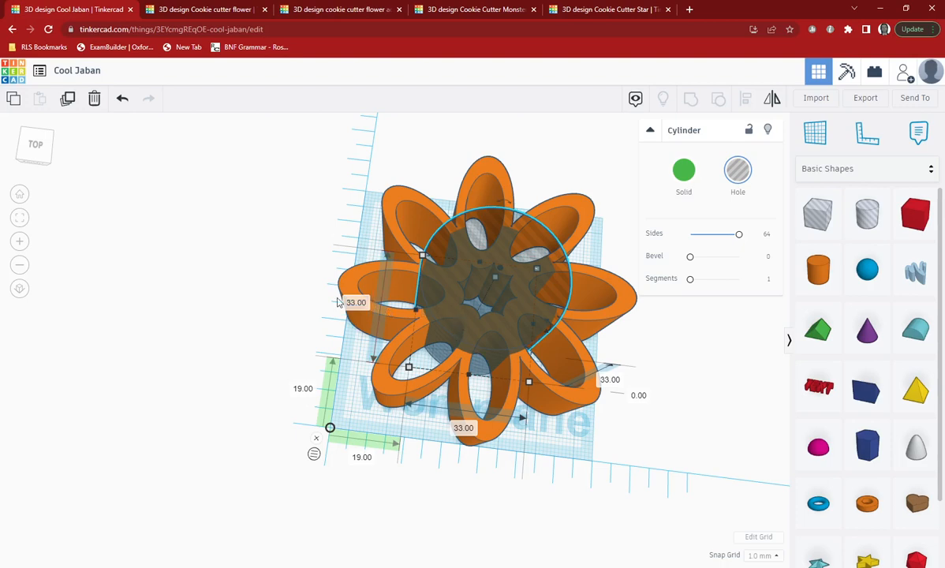
# Step: Set the hole cylinder's width and length to 34 mm
pyautogui.click(339, 299)
pyautogui.click(354, 303)
pyautogui.click(496, 303)
pyautogui.click(356, 302)
pyautogui.write('34')
pyautogui.click(463, 426)
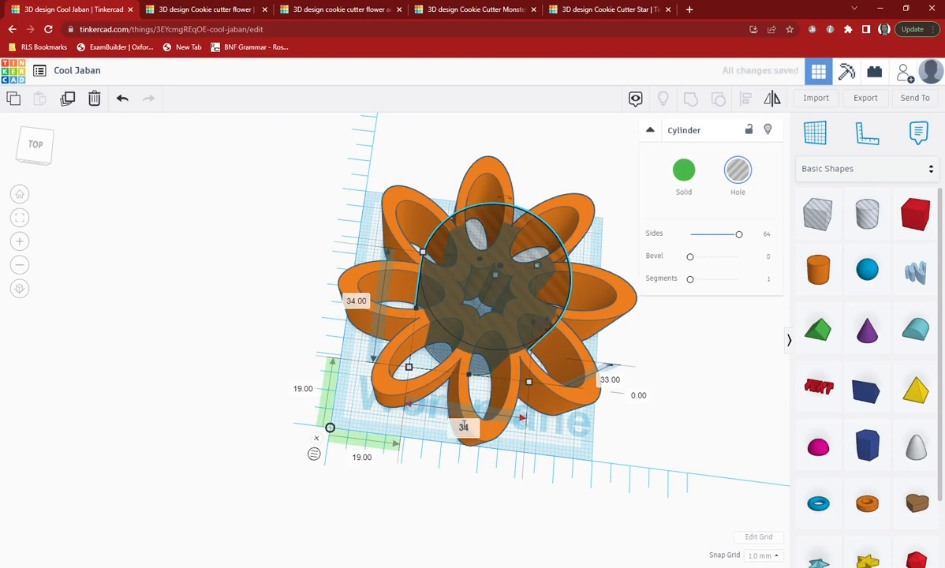
pyautogui.press('Return')
# Step: Centre the hole cylinder within the flower by setting its ruler offset to 18 mm
pyautogui.click(303, 389)
pyautogui.write('1')
pyautogui.press('Return')
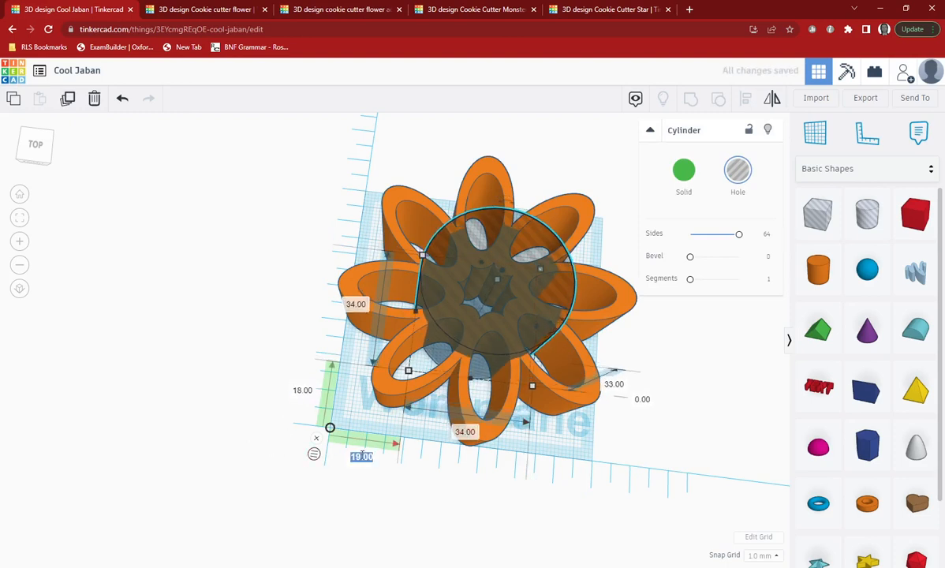
pyautogui.click(644, 361)
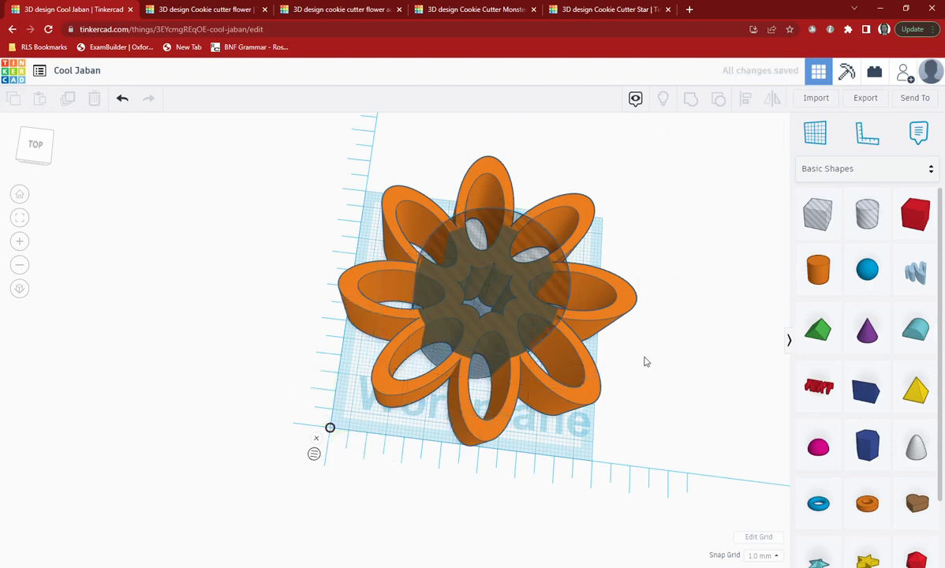
# Step: Group the flower with the hole cylinder to cut out the inner ends of all eight petals
pyautogui.hotkey('ctrl', 'a')
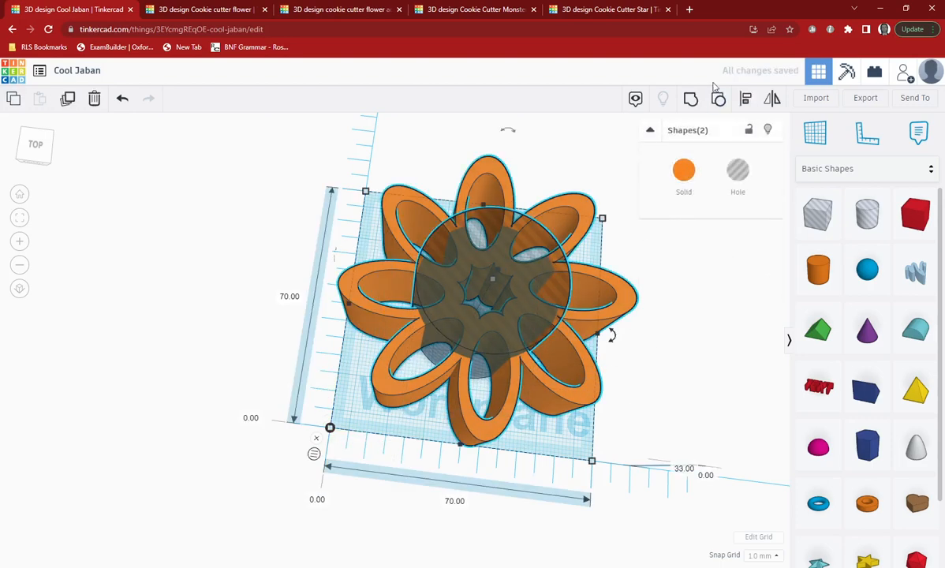
pyautogui.click(691, 99)
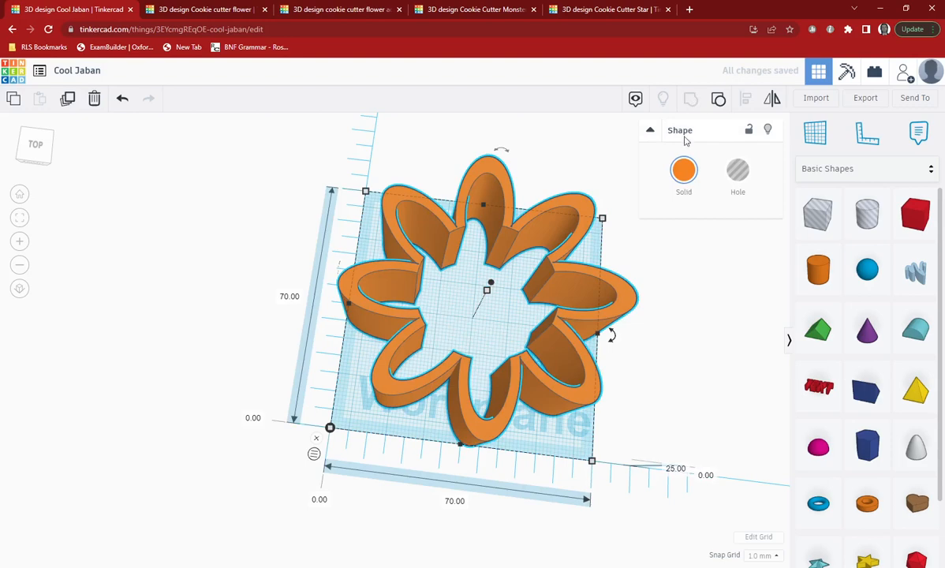
pyautogui.click(651, 380)
pyautogui.moveTo(455, 378); pyautogui.dragTo(564, 333, button='right')
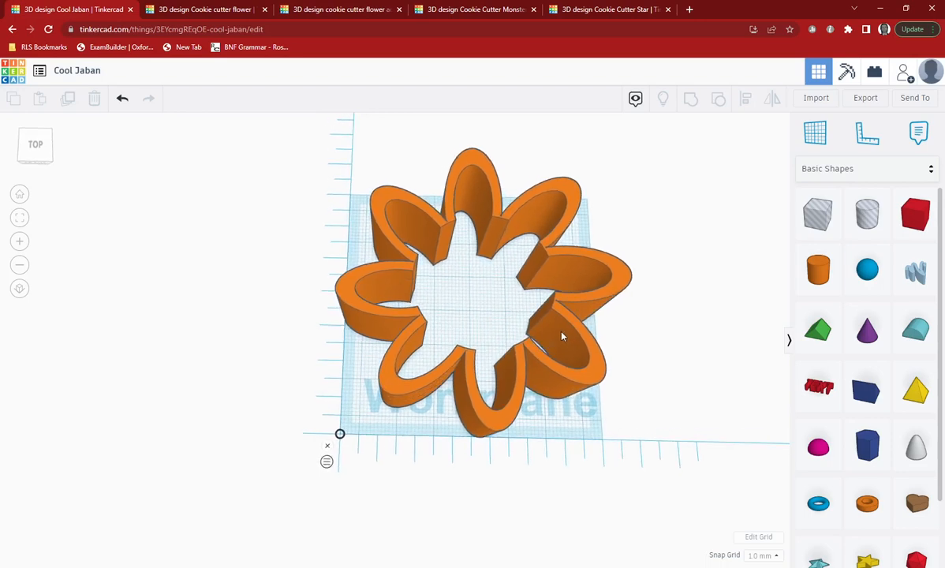
# Step: Look through the other open cookie cutter designs, examining the advanced flower version from several angles, and return to the Cool Jaban design
pyautogui.click(219, 8)
pyautogui.click(314, 10)
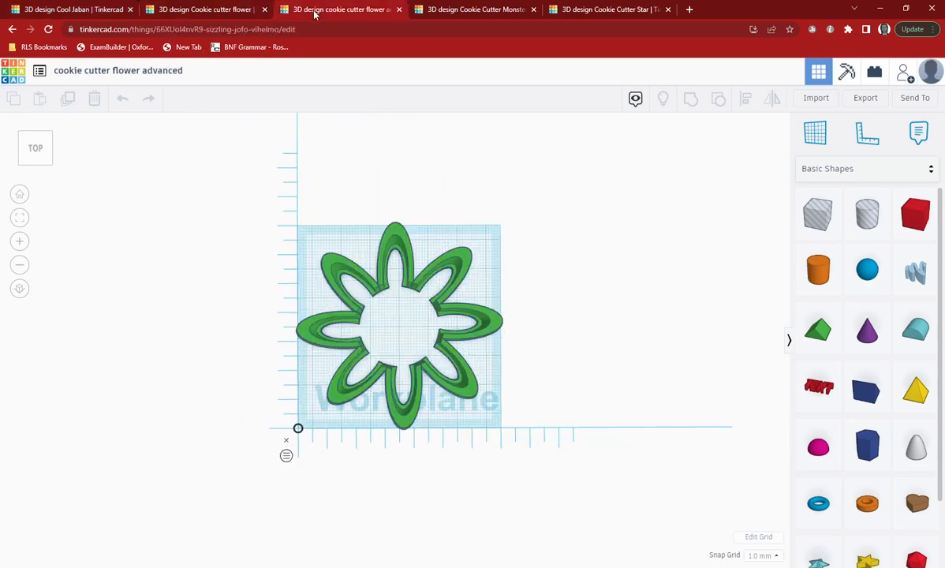
pyautogui.scroll(5, 393, 361)
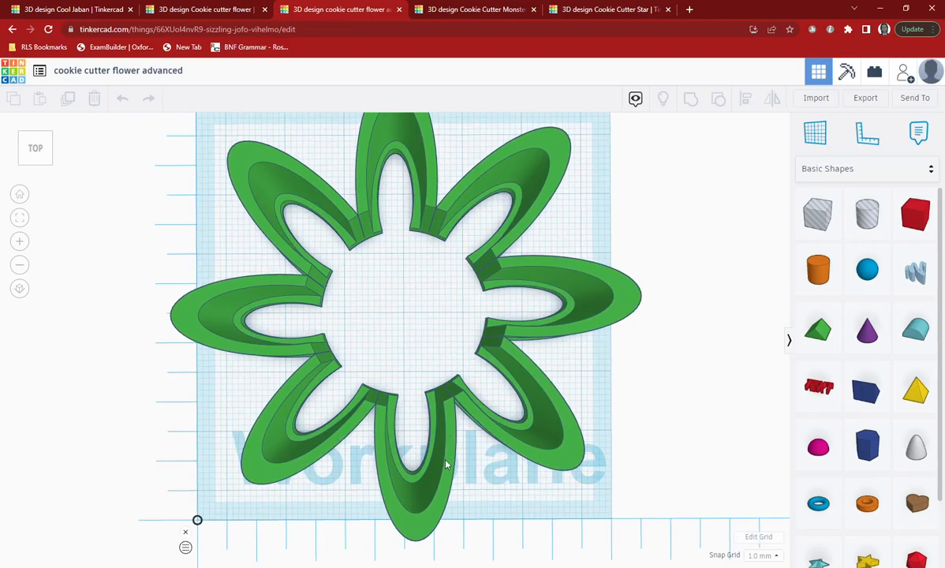
pyautogui.moveTo(413, 409); pyautogui.dragTo(351, 371, button='right')
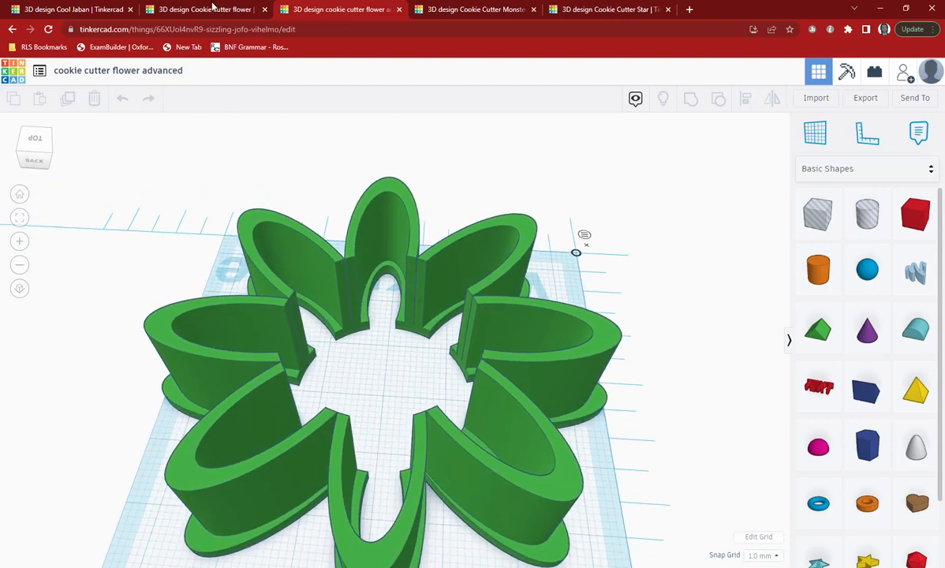
pyautogui.click(205, 9)
pyautogui.click(489, 9)
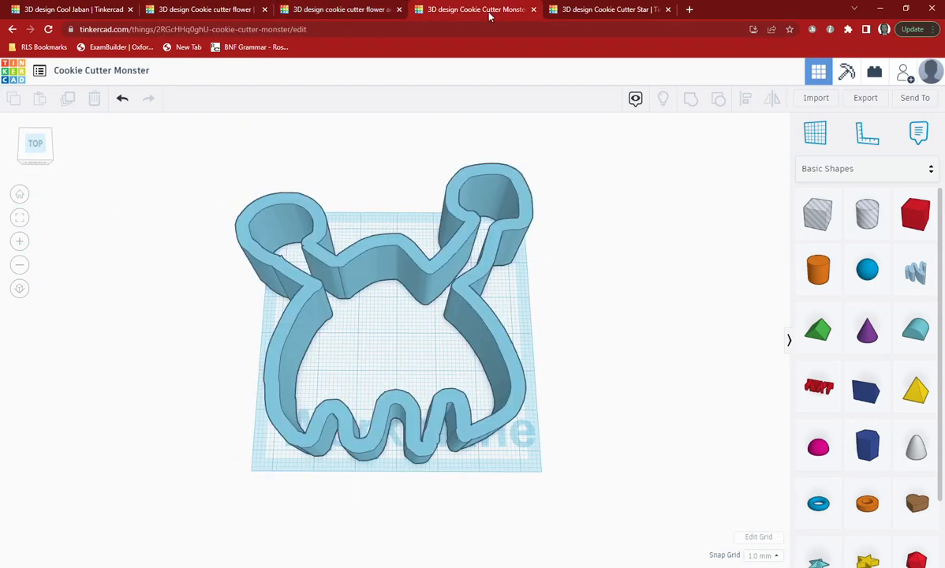
pyautogui.click(592, 9)
pyautogui.click(446, 11)
pyautogui.click(166, 10)
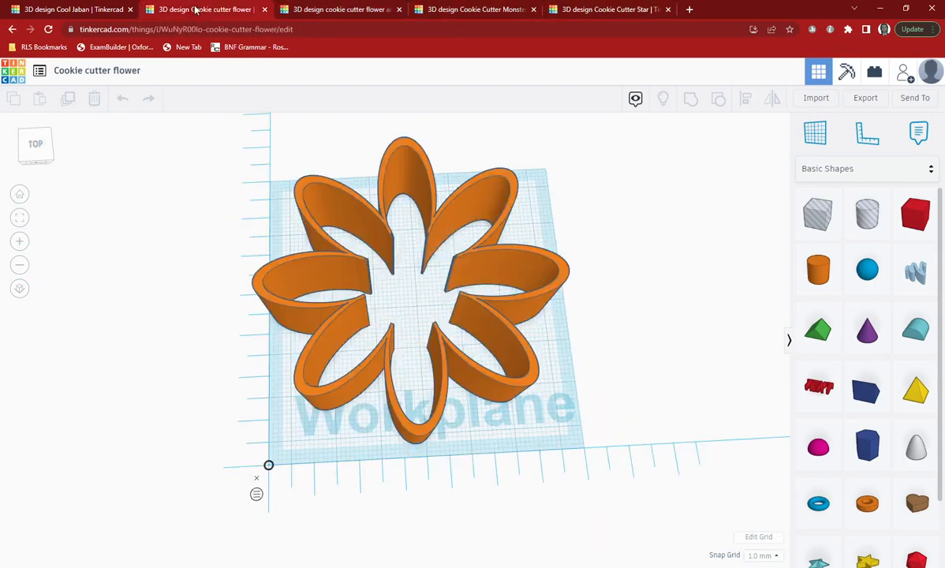
pyautogui.click(92, 10)
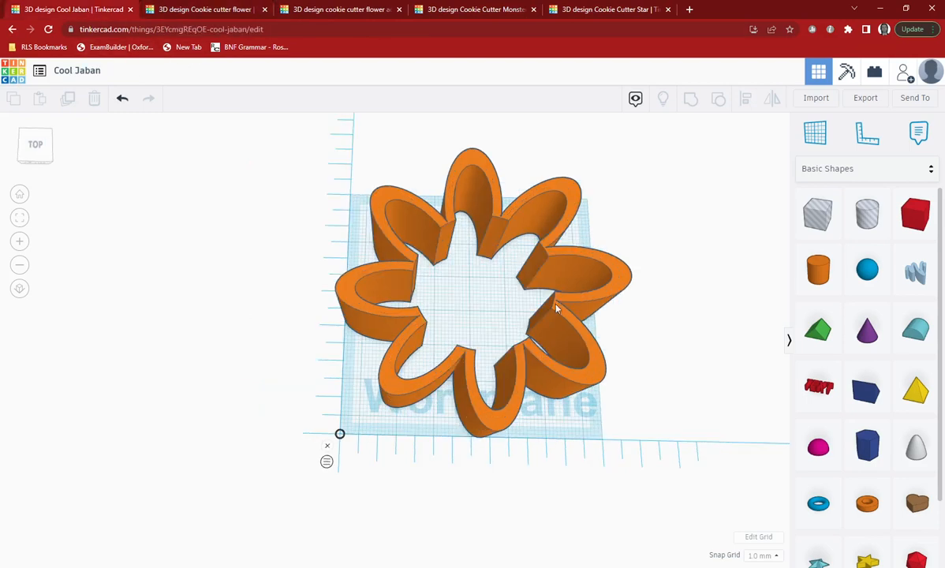
# Step: Rename the design as Flower cookie cutter
pyautogui.click(96, 72)
pyautogui.write('Flower co')
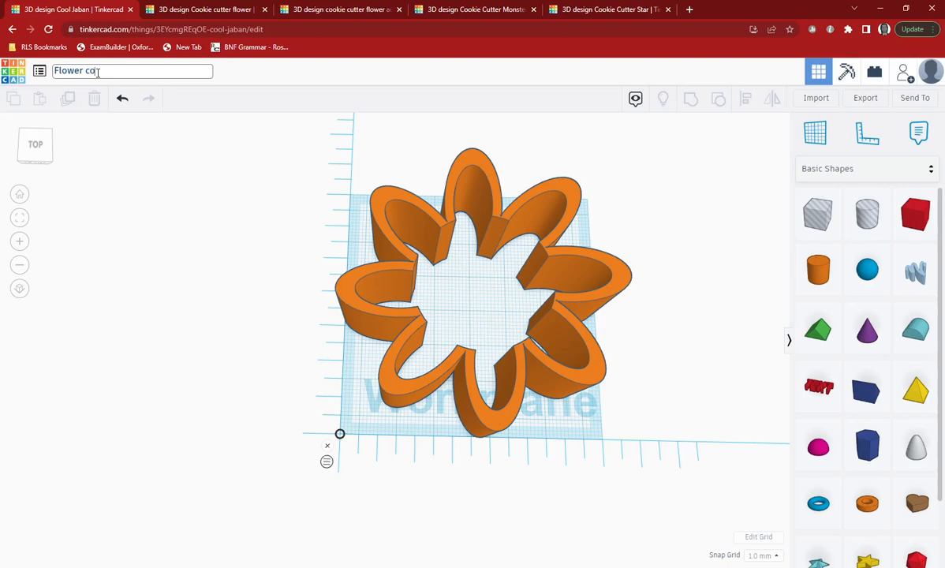
pyautogui.write('okie cutter')
pyautogui.press('Return')
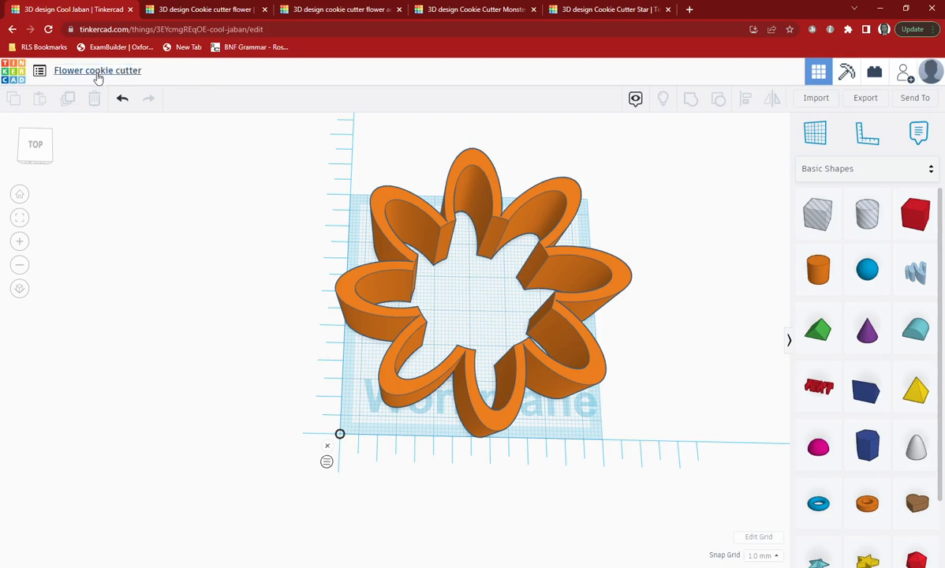